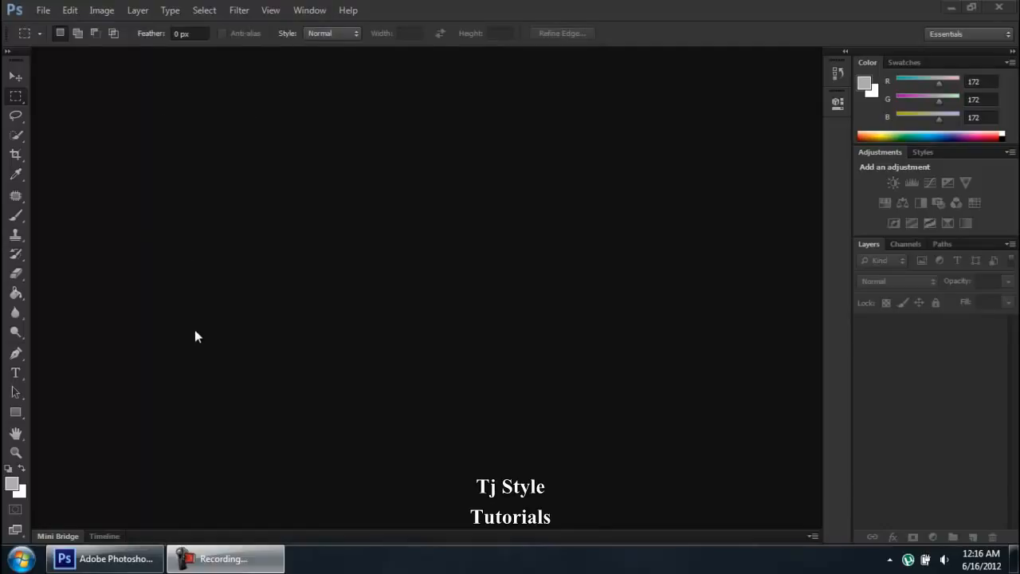
Step: Open the General preferences from the Edit menu, then accept and close them
click(70, 11)
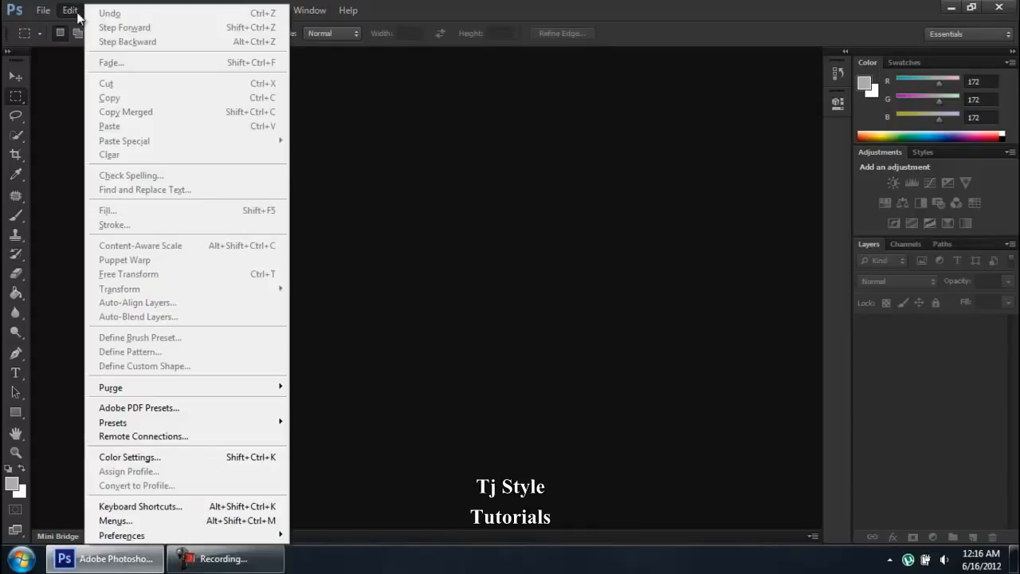
mouse_move(271, 535)
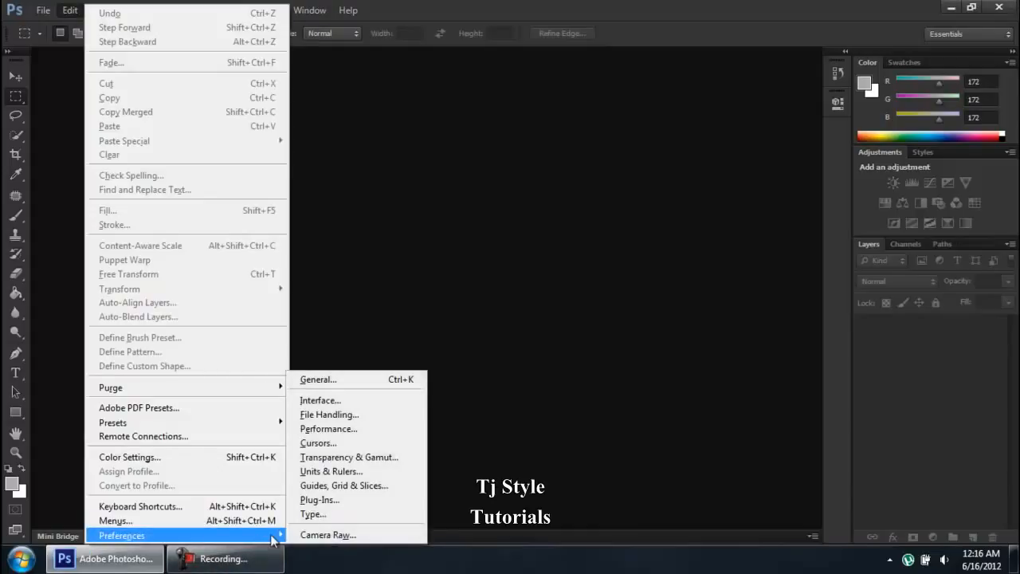
click(352, 389)
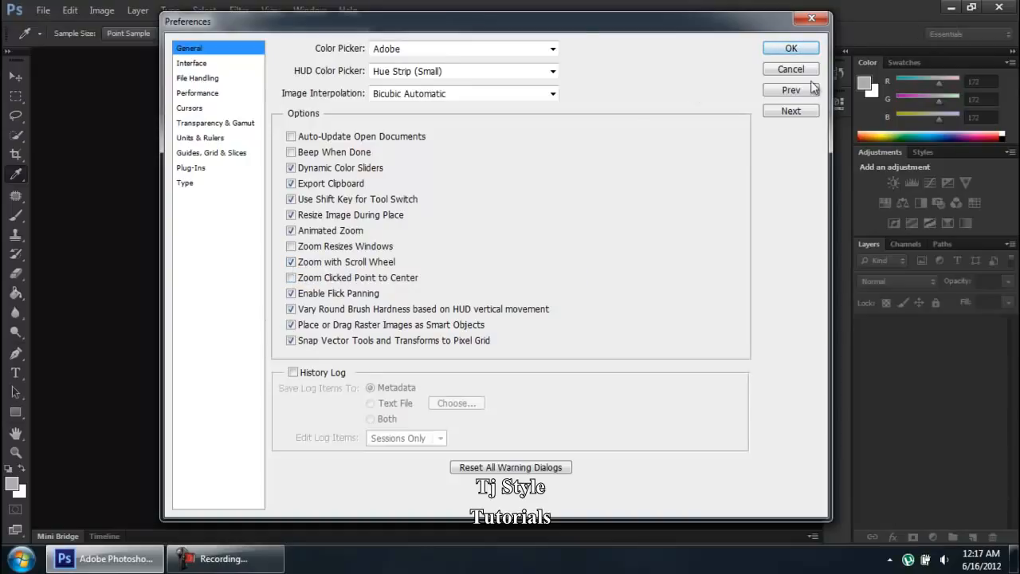
click(791, 49)
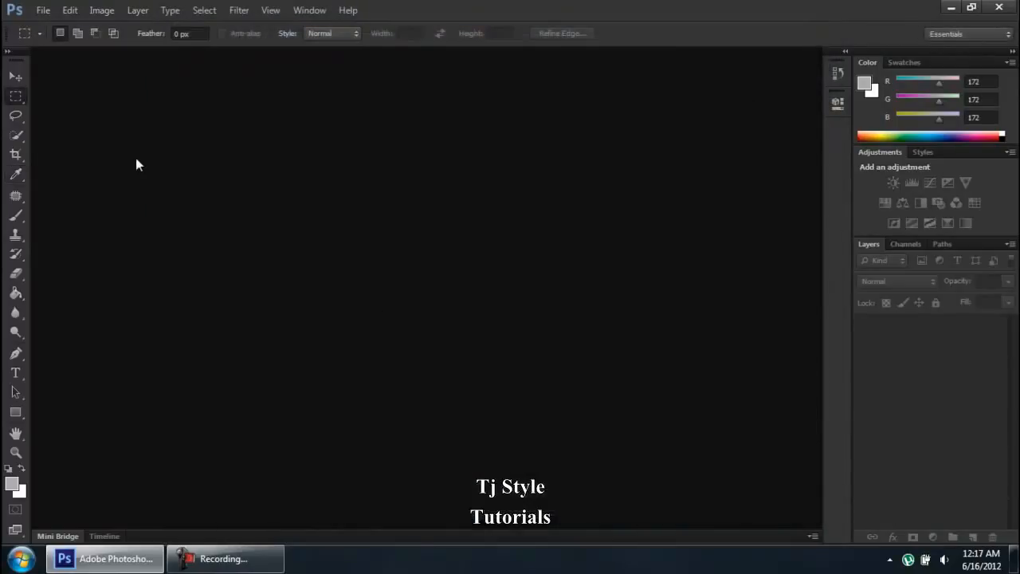
Step: Open penguin_01.jpg from the Images folder as a new document
click(45, 14)
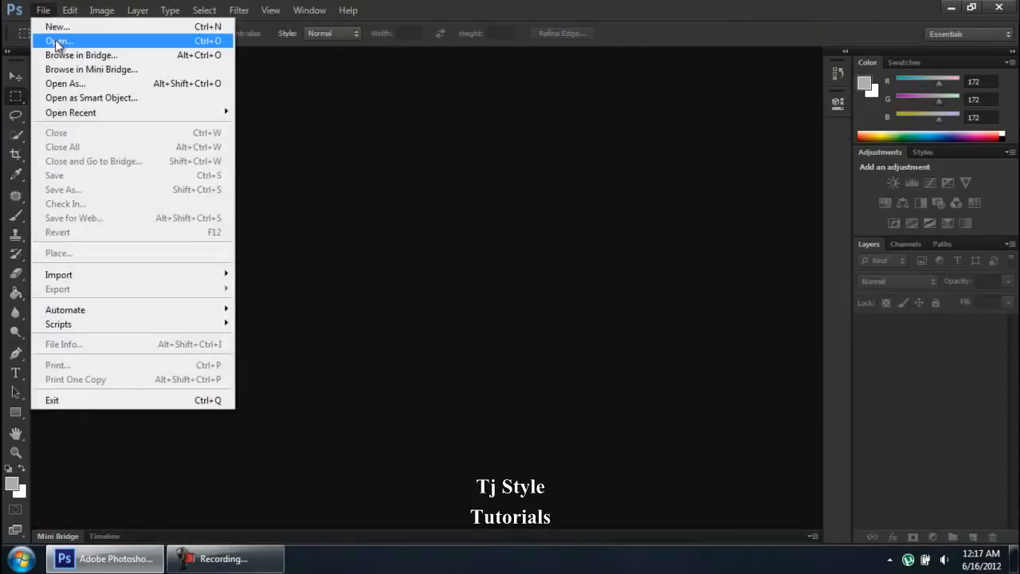
click(55, 40)
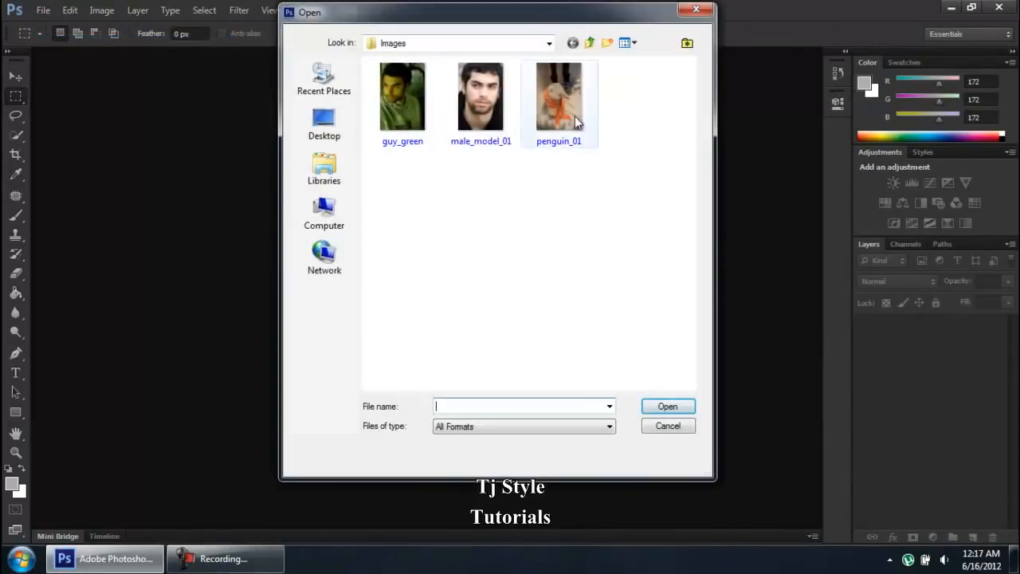
click(558, 100)
click(668, 407)
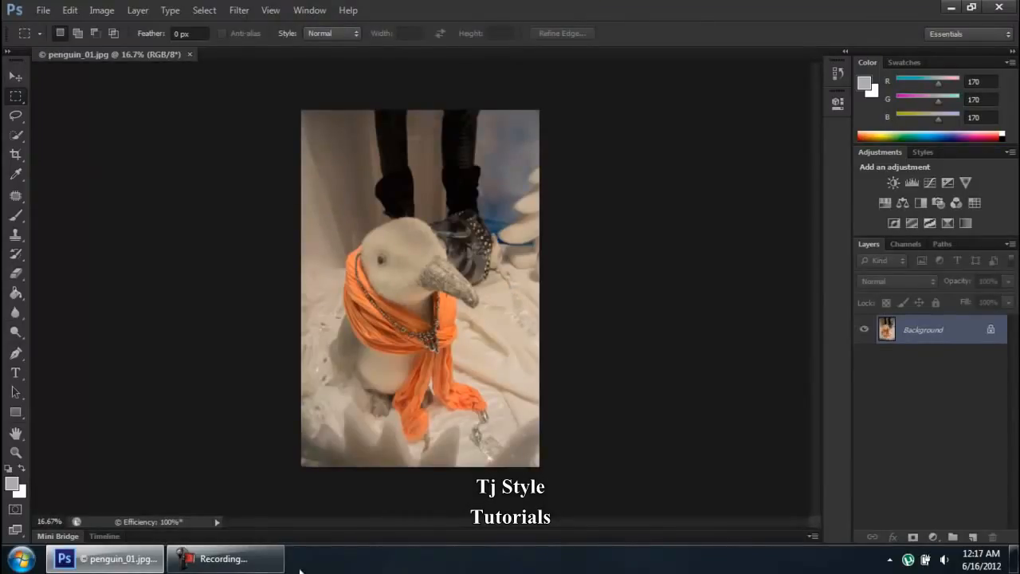
click(253, 561)
click(253, 561)
Step: Cycle through the Zoom, Hand, Brush, Marquee, Lasso, Clone Stamp and Patch tools, ending on Move
scroll(379, 254, up, 5)
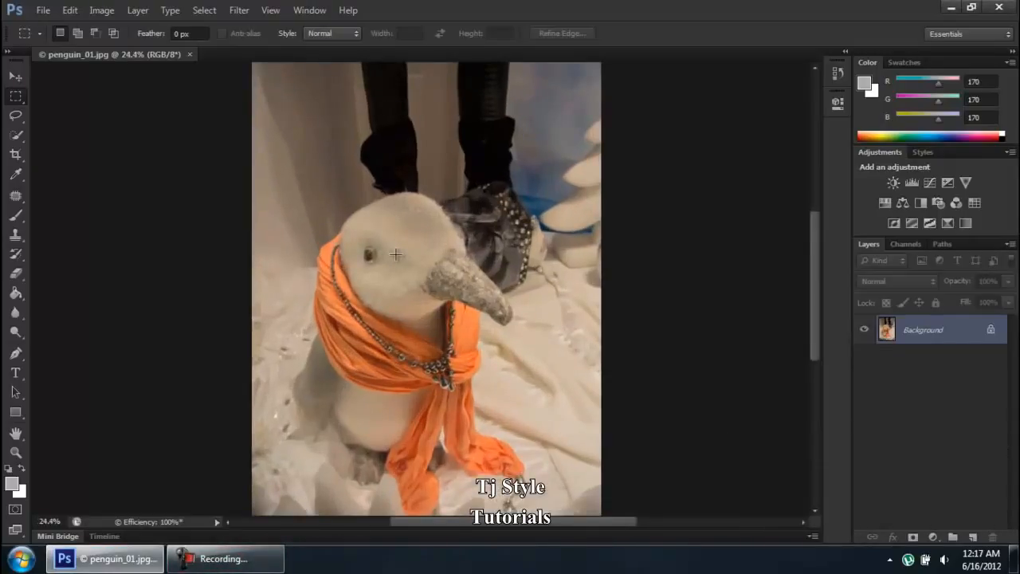
scroll(155, 403, down, 4)
click(16, 452)
click(16, 433)
click(16, 220)
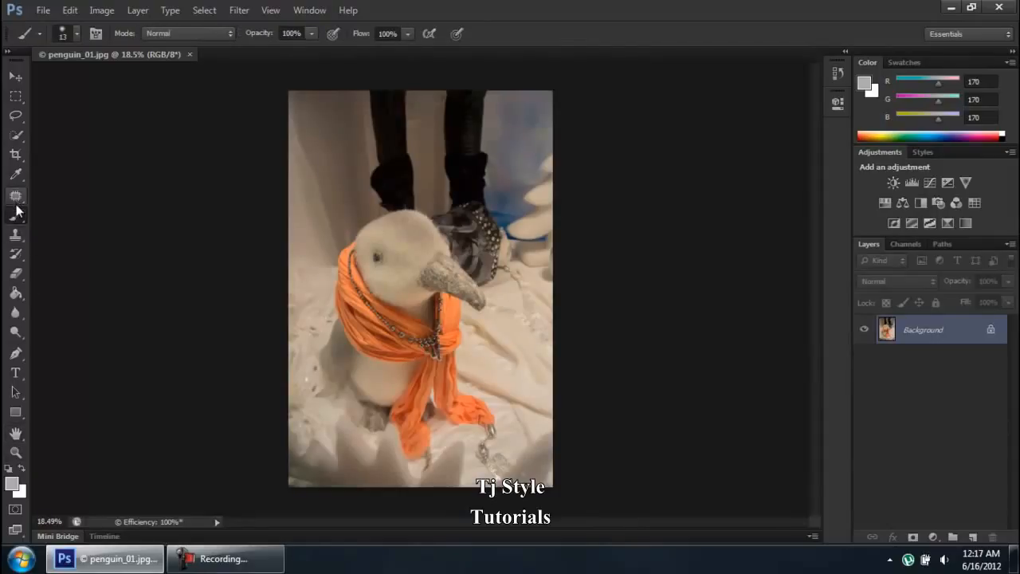
click(17, 98)
click(17, 116)
click(12, 239)
click(20, 197)
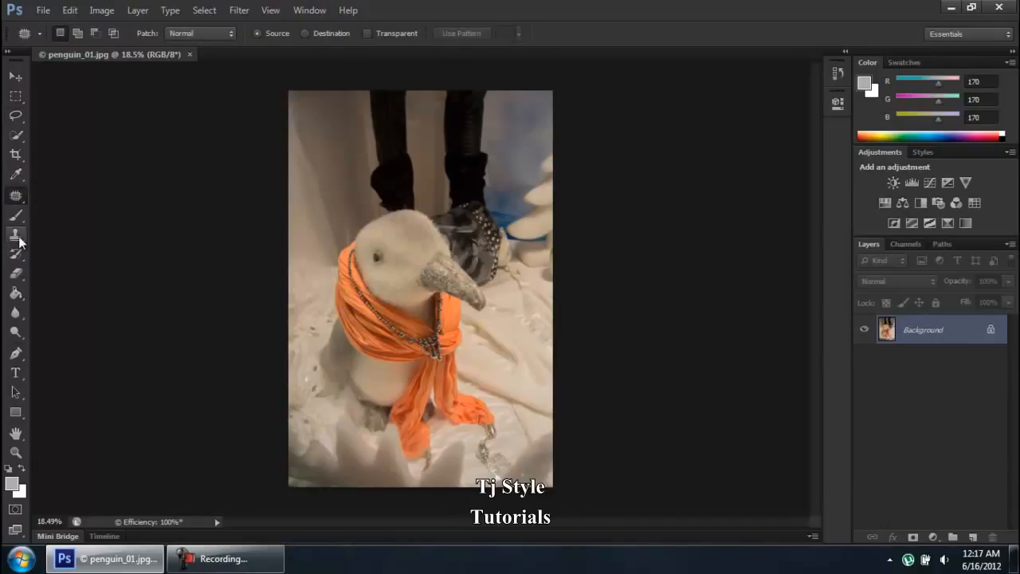
click(17, 238)
click(12, 81)
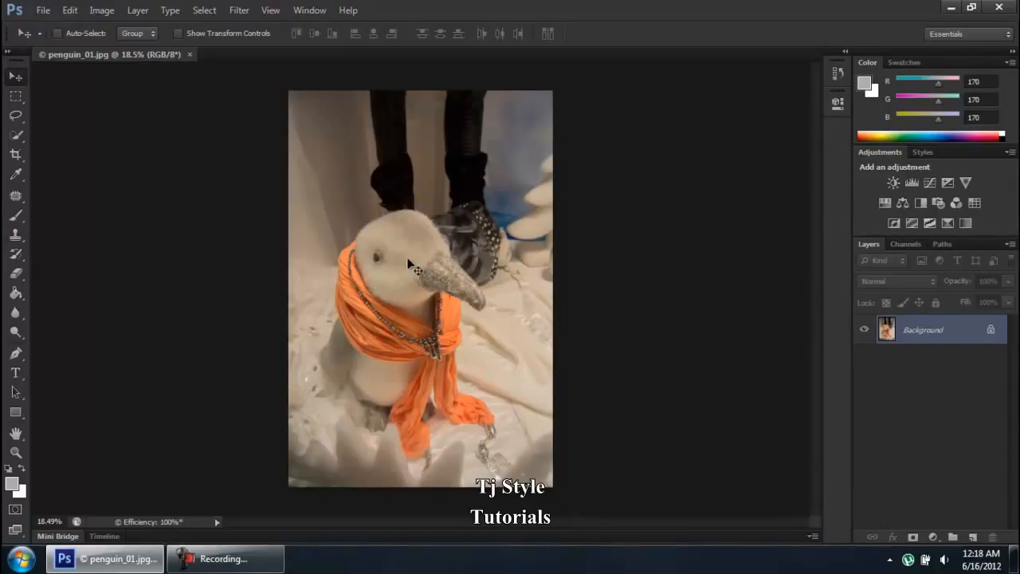
scroll(411, 266, up, 3)
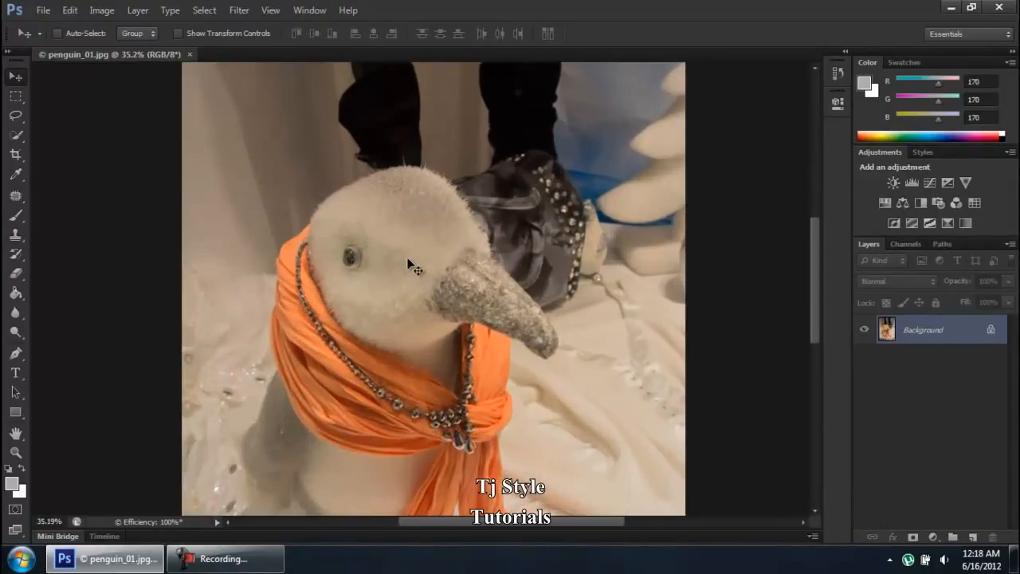
scroll(411, 265, up, 2)
scroll(411, 266, down, 4)
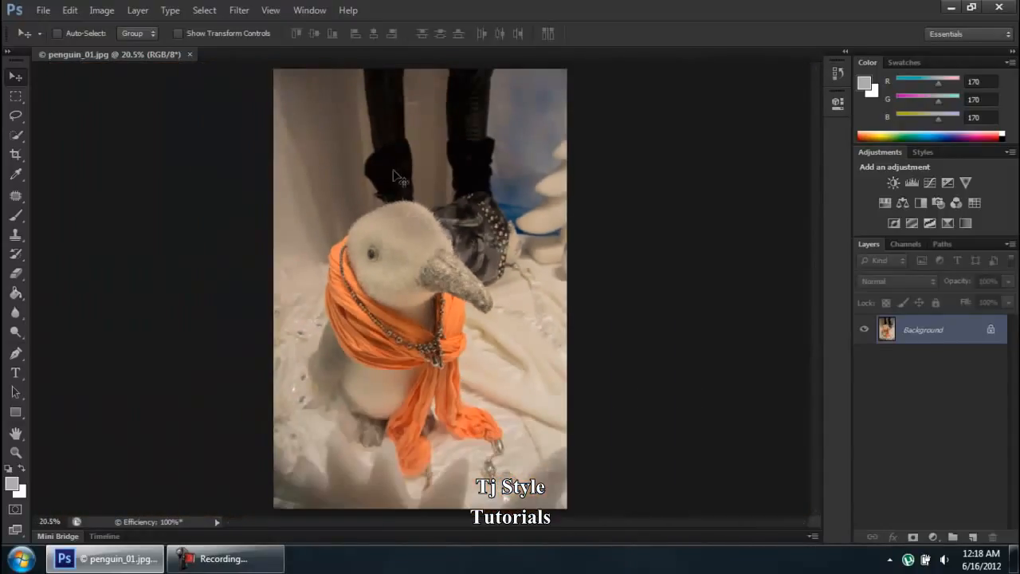
click(267, 566)
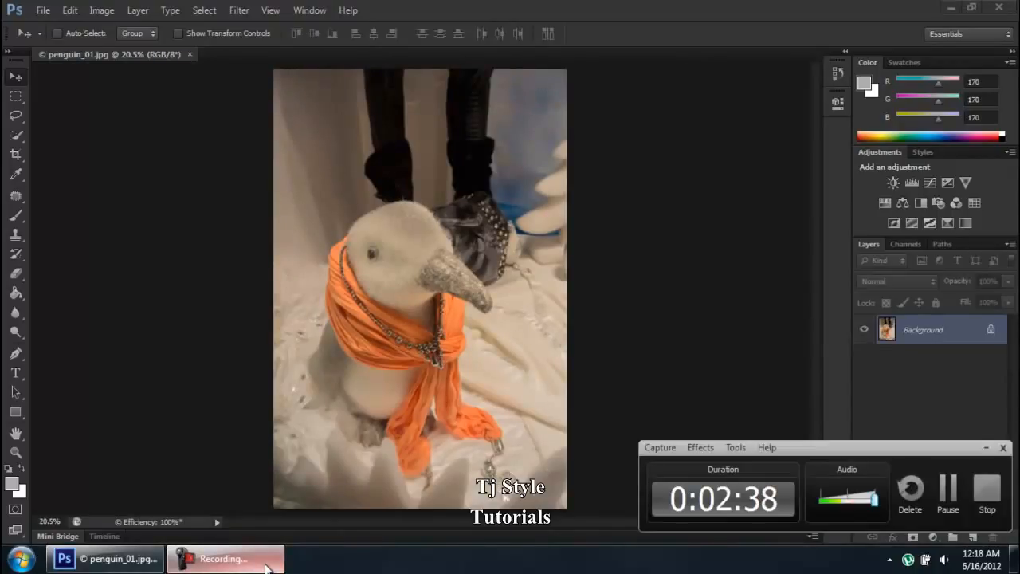
click(267, 566)
scroll(375, 243, up, 5)
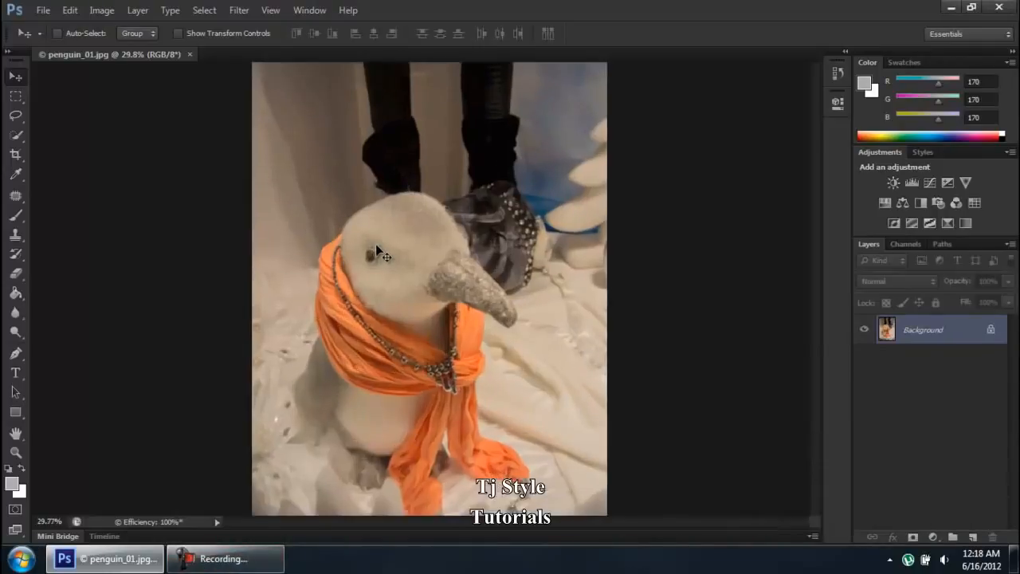
scroll(483, 245, up, 2)
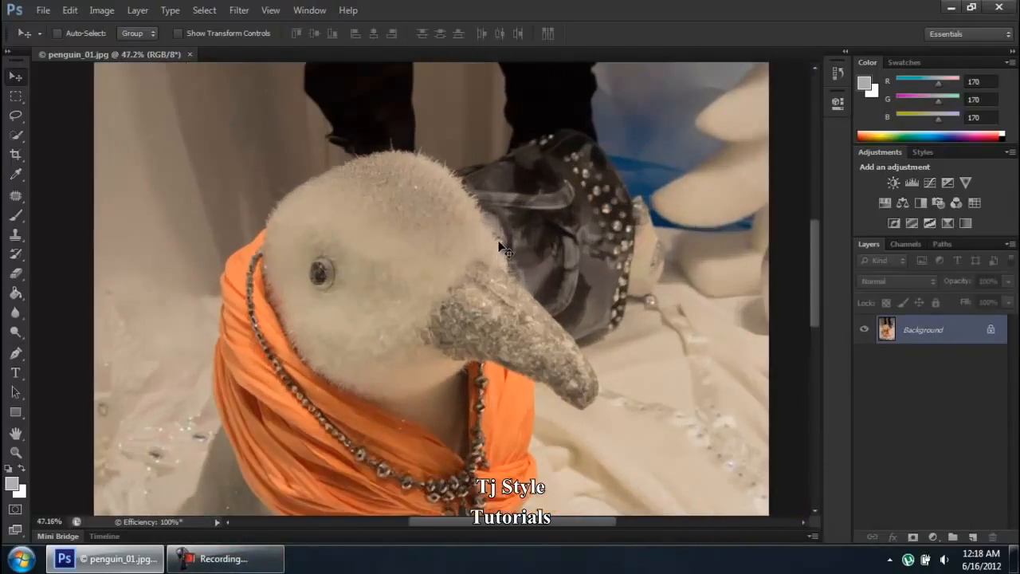
scroll(387, 236, up, 1)
scroll(341, 244, down, 2)
scroll(294, 287, down, 2)
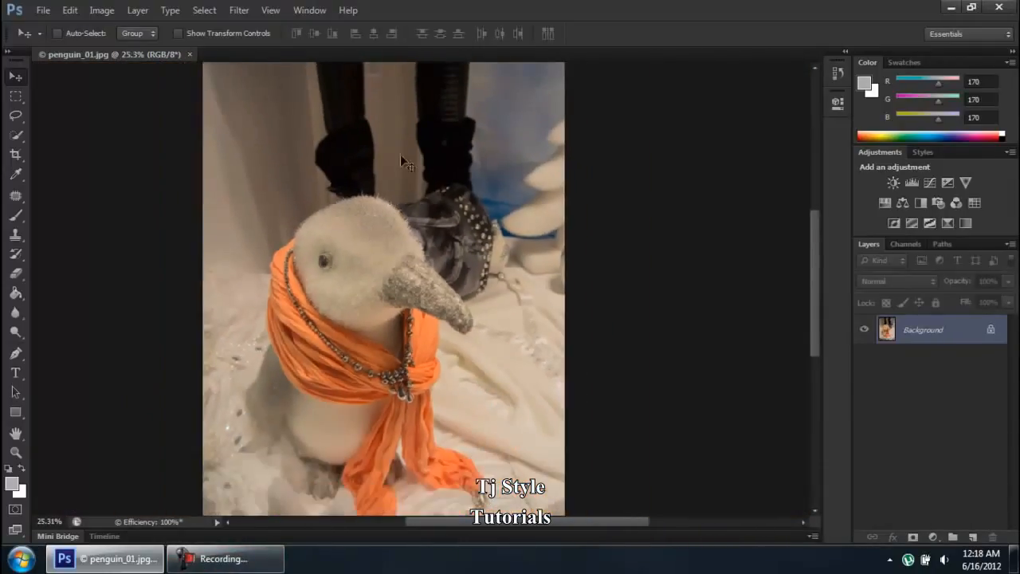
scroll(458, 97, up, 6)
scroll(458, 98, down, 10)
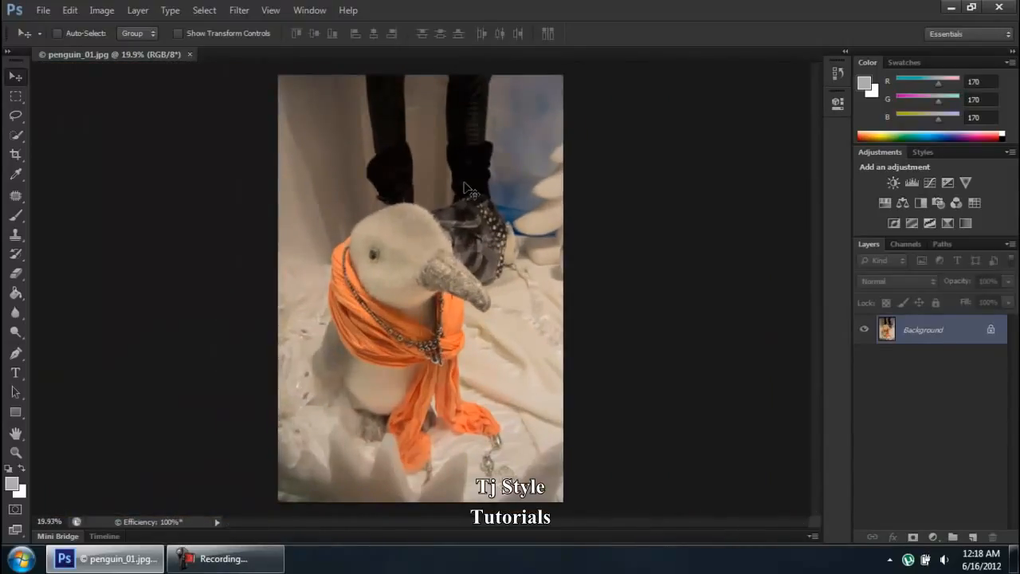
Step: Open the Interface preferences and drag the dialog down to reveal the photo
click(71, 10)
mouse_move(267, 535)
click(356, 398)
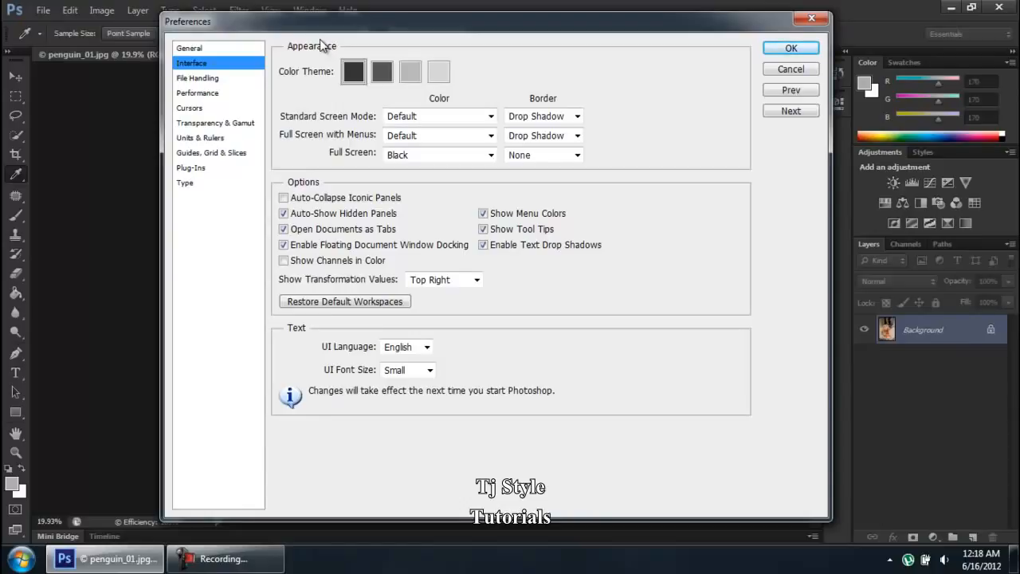
drag(329, 26, 298, 138)
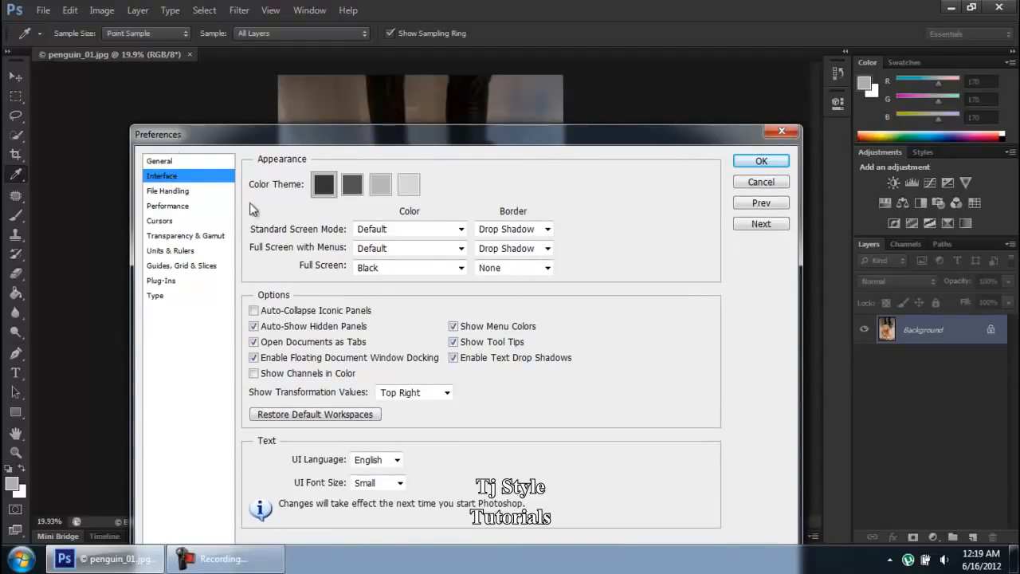
Step: Try the medium-dark and light grey colour themes, settle on the lightest, and move the dialog back to the top
click(356, 192)
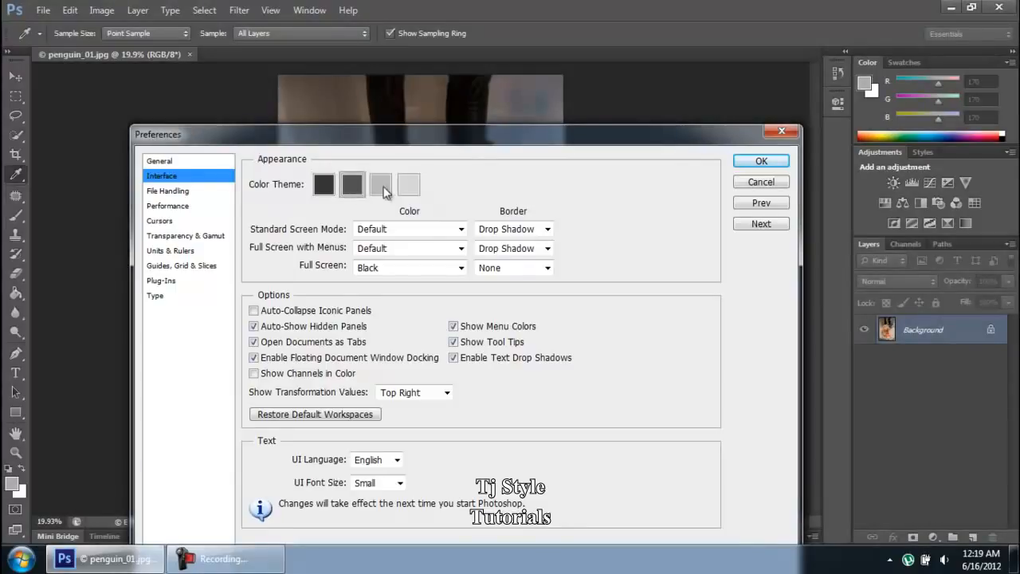
click(380, 184)
click(414, 185)
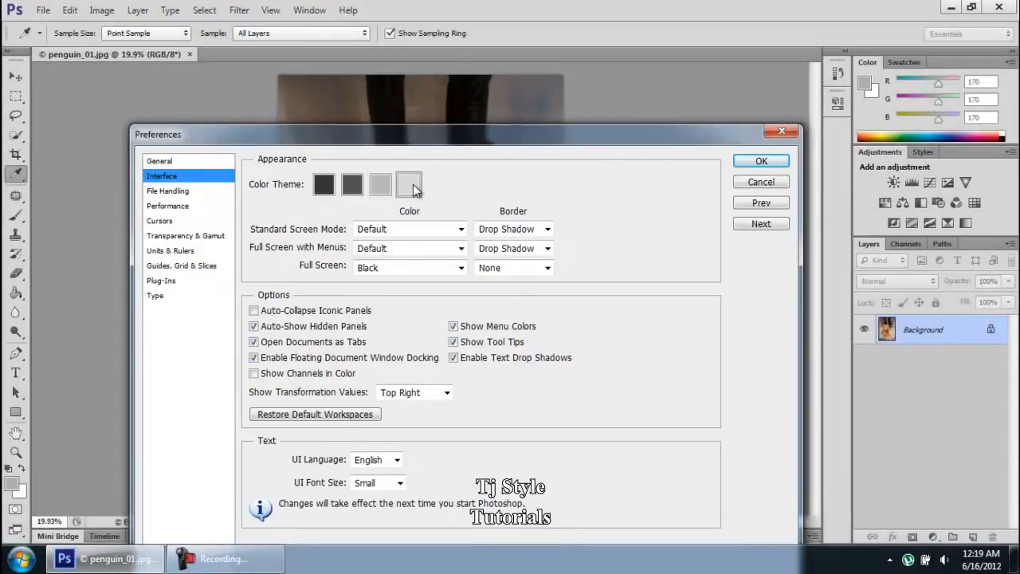
drag(459, 137, 449, 112)
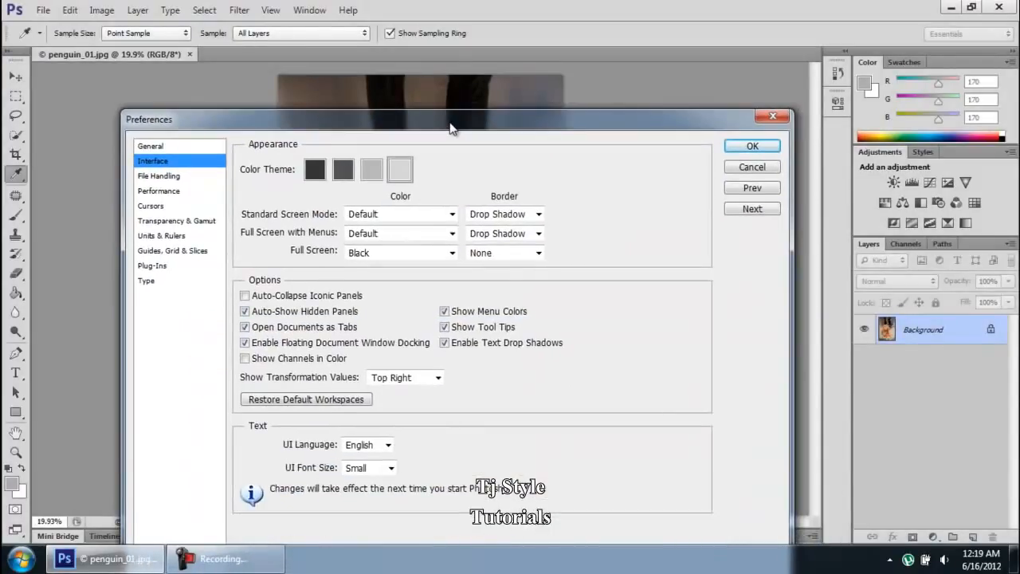
drag(586, 119, 623, 33)
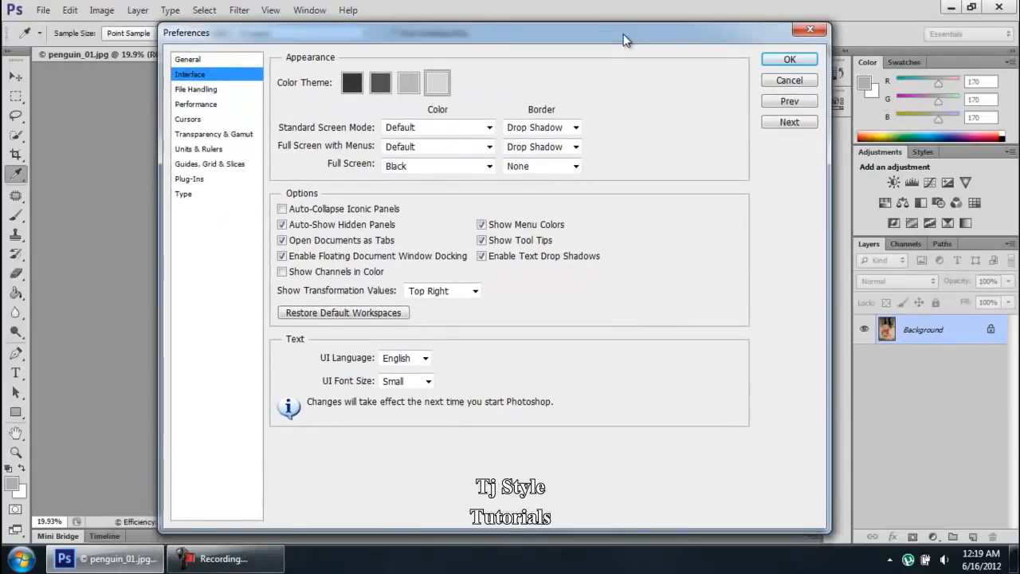
Step: Apply the darkest Color Theme swatch and drag the Preferences dialog down over the penguin photo
click(352, 83)
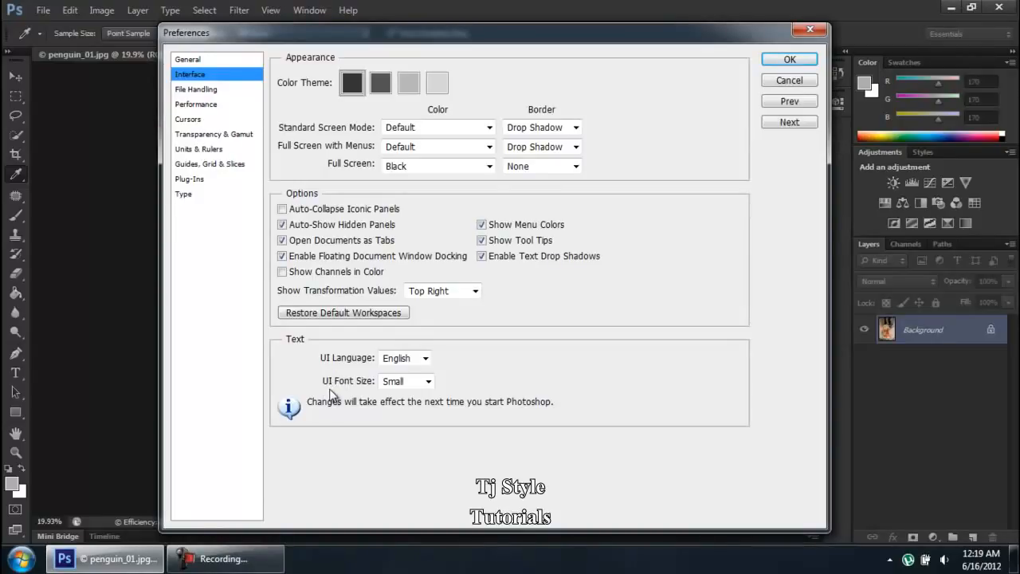
click(261, 567)
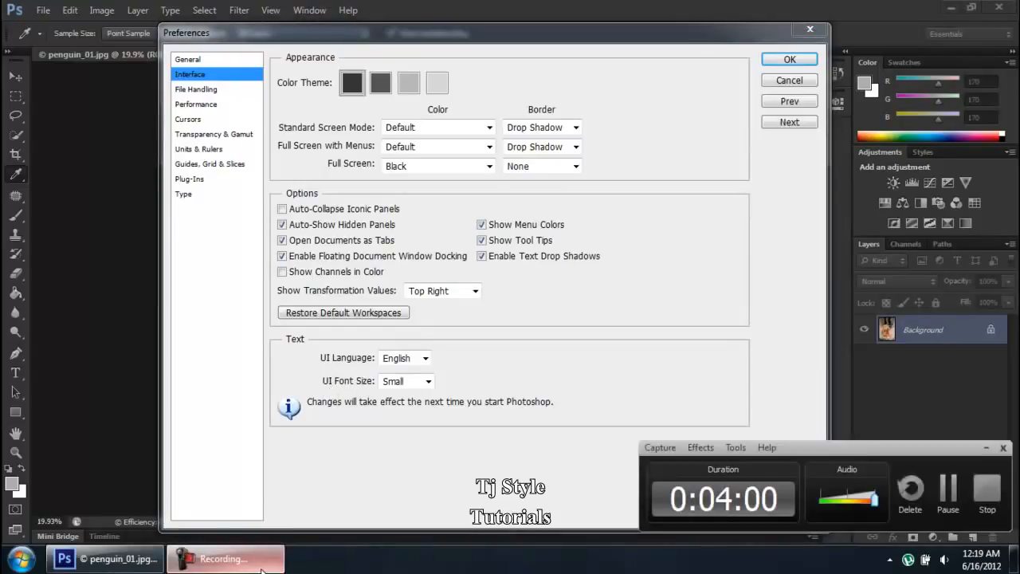
click(260, 568)
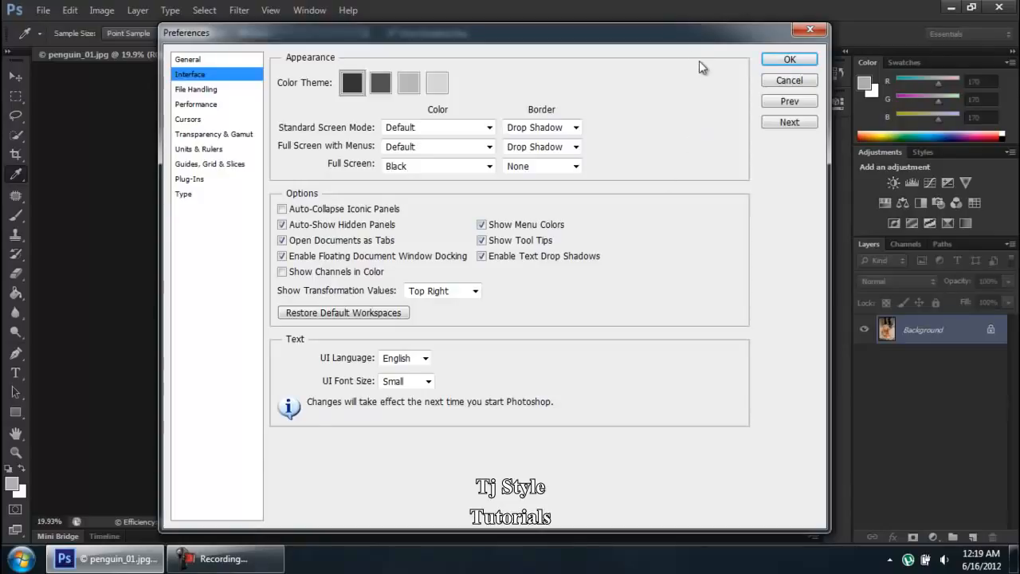
drag(683, 34, 659, 202)
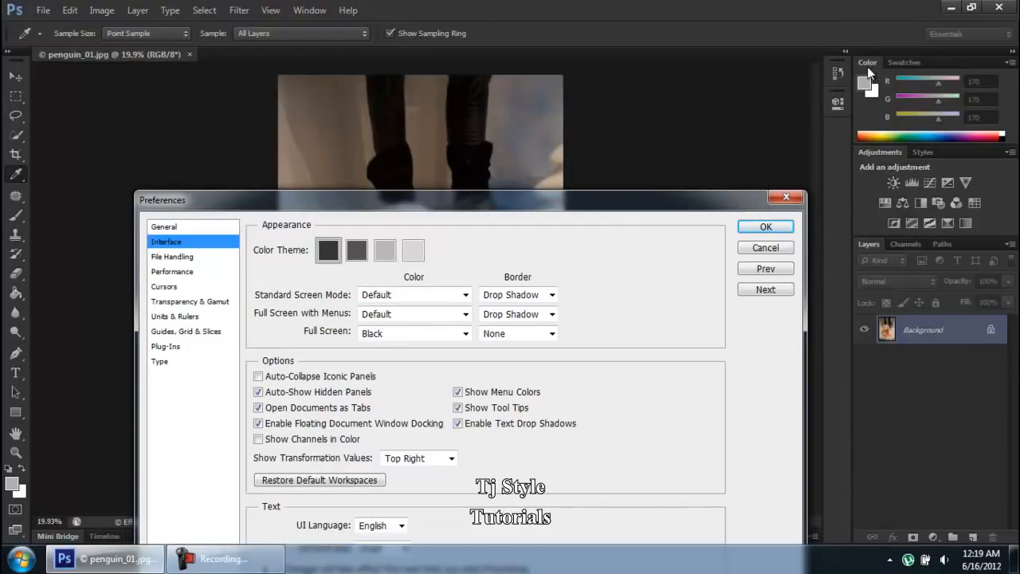
Step: Move the Preferences dialog back up and try UI Font Size Medium
drag(604, 204, 651, 41)
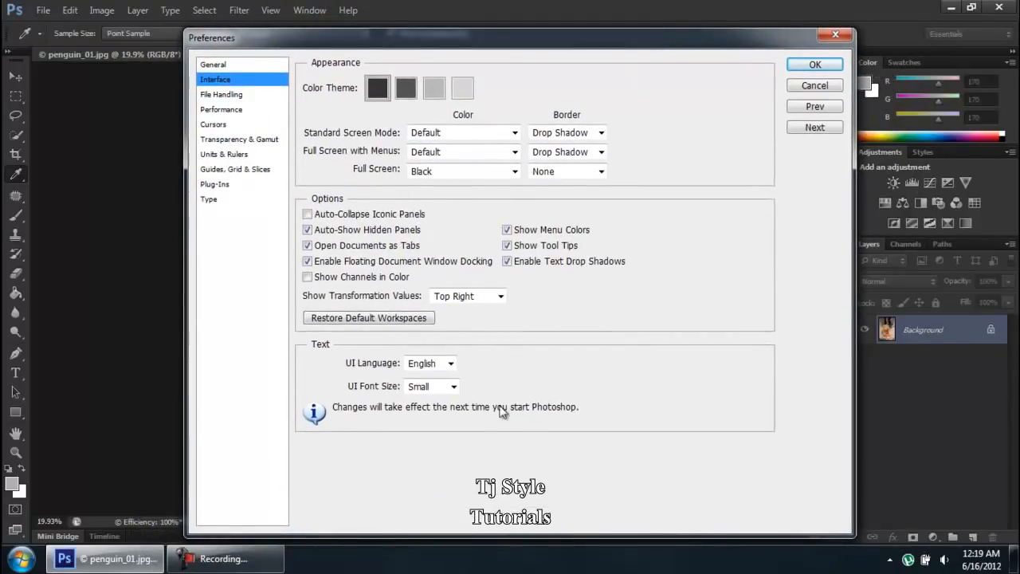
click(449, 387)
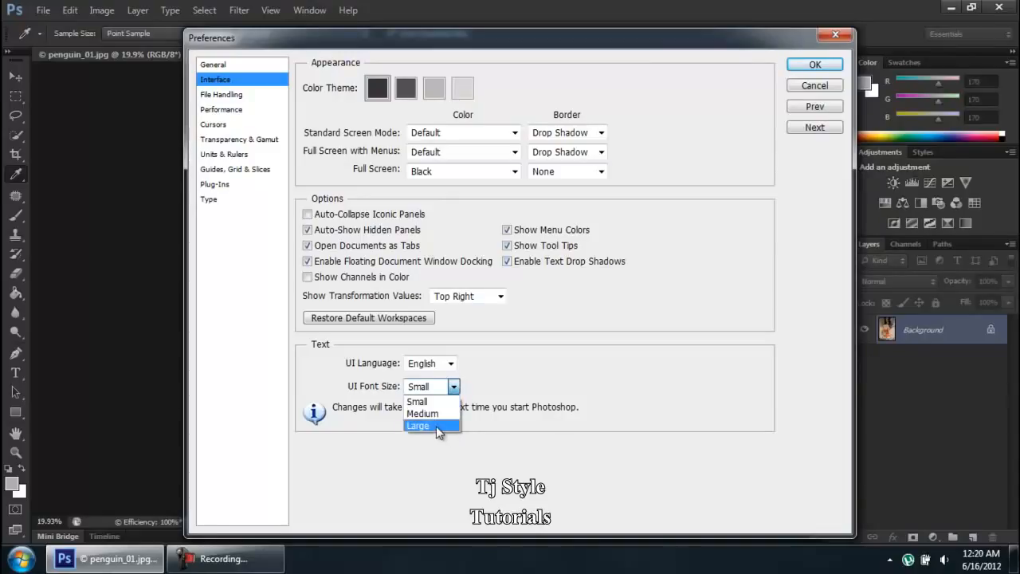
click(436, 426)
click(443, 387)
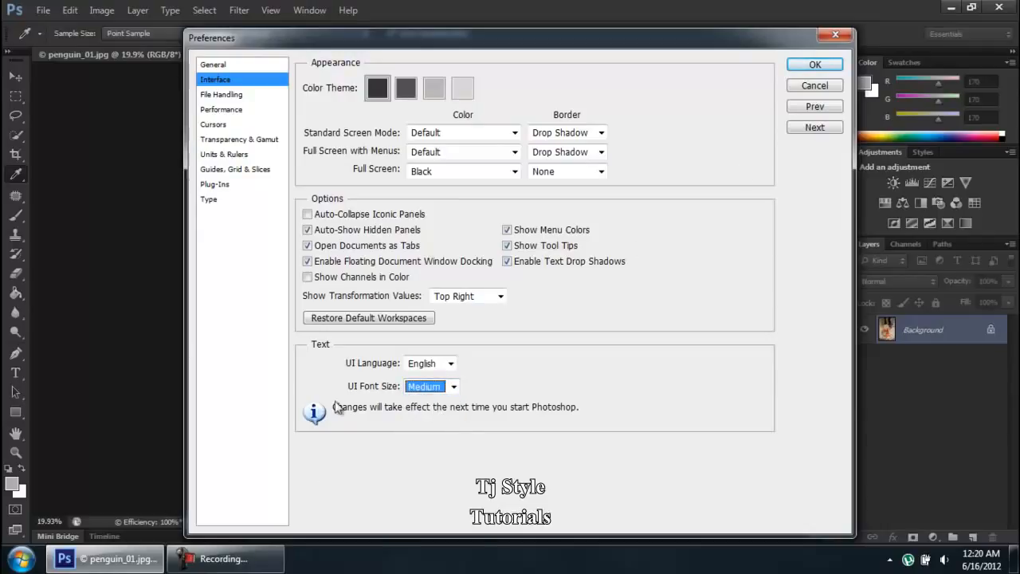
Step: Set UI Font Size back to Small and switch to the File Handling page
click(263, 563)
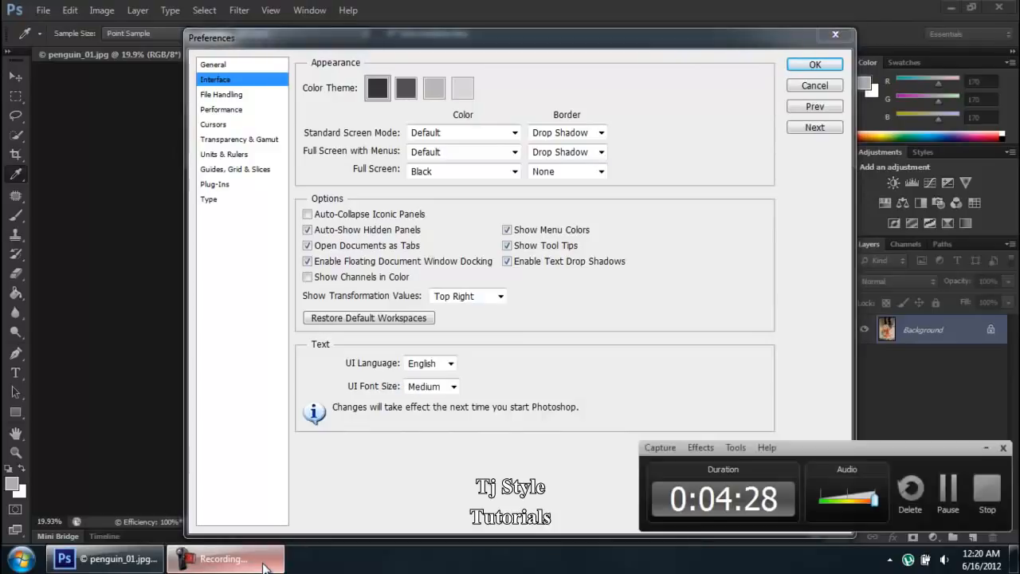
click(263, 562)
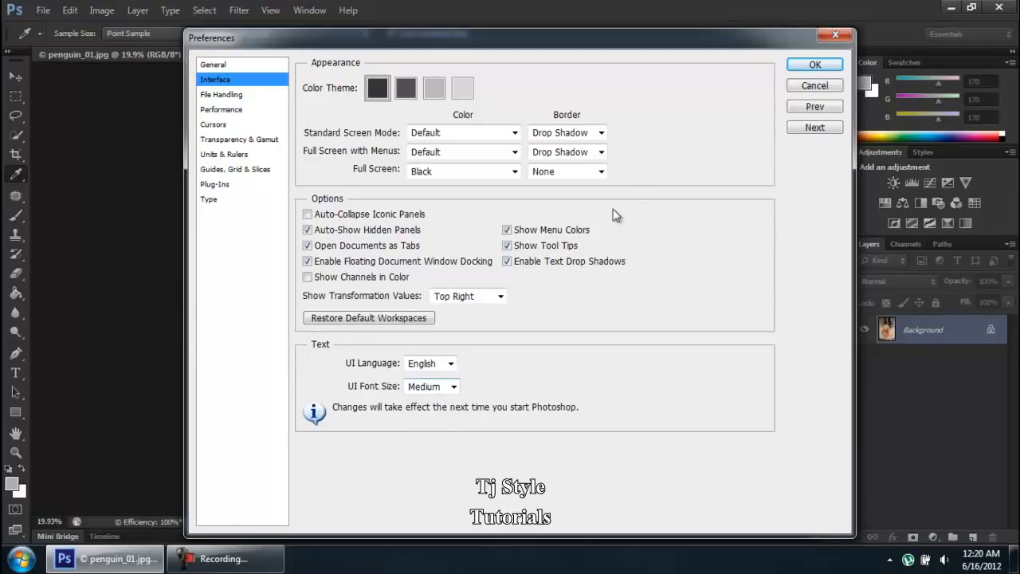
click(425, 389)
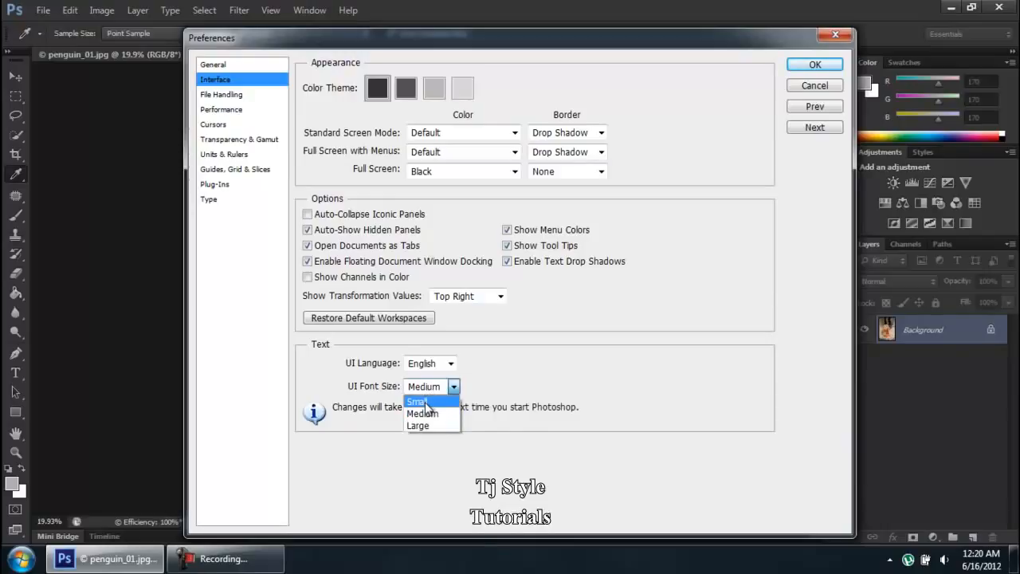
click(426, 402)
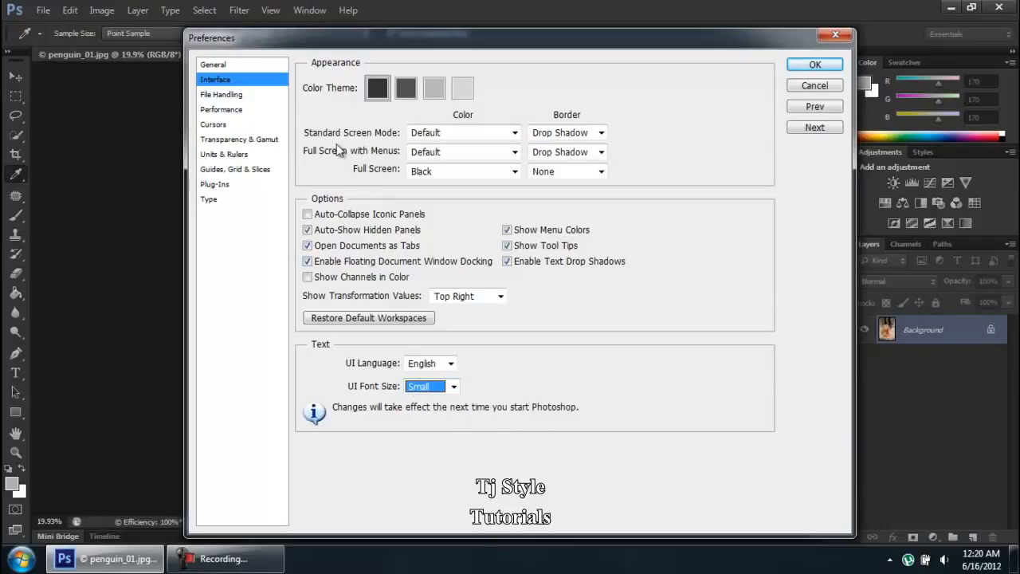
click(222, 95)
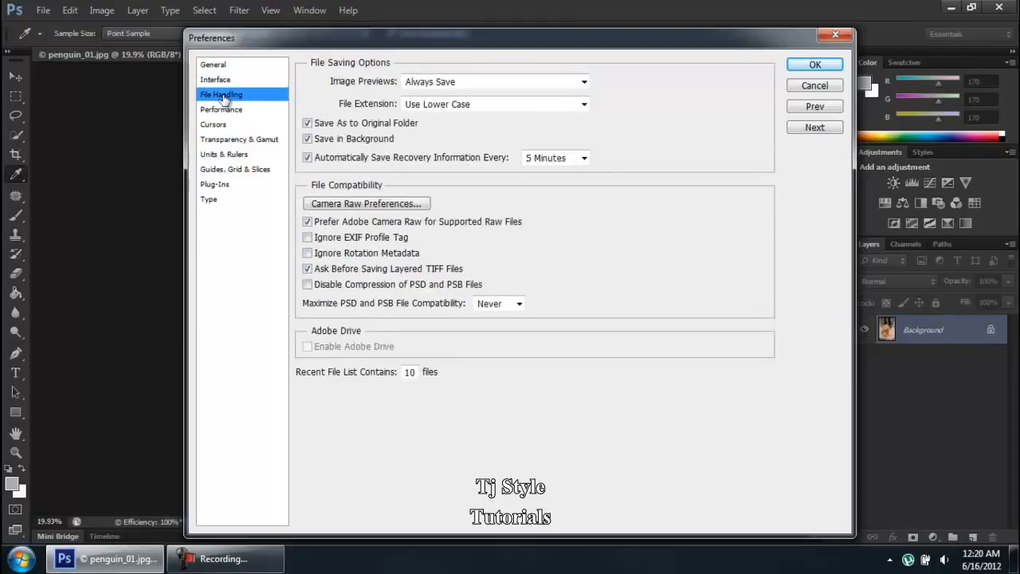
click(548, 160)
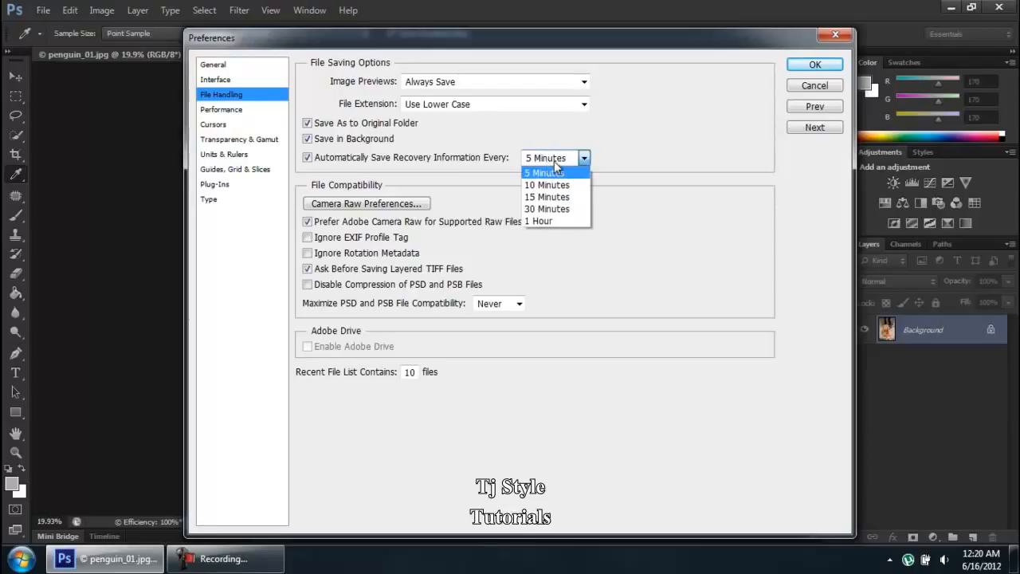
click(583, 185)
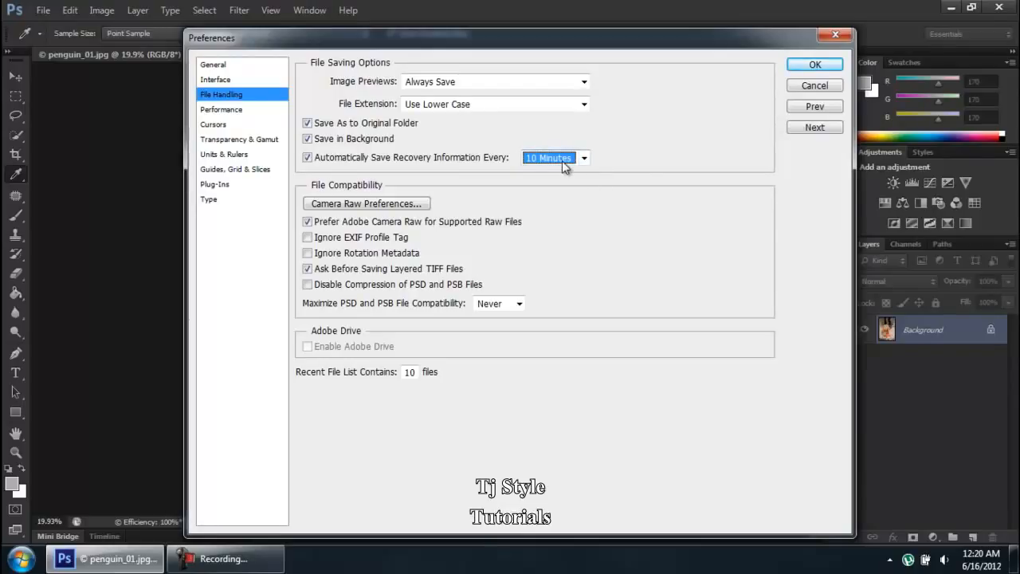
click(565, 163)
click(560, 170)
click(275, 565)
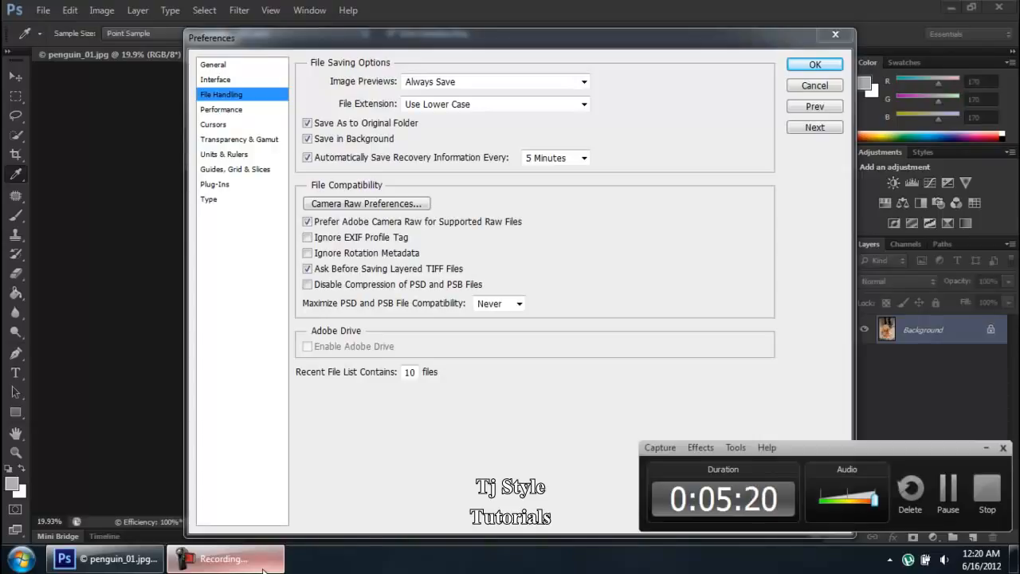
click(263, 562)
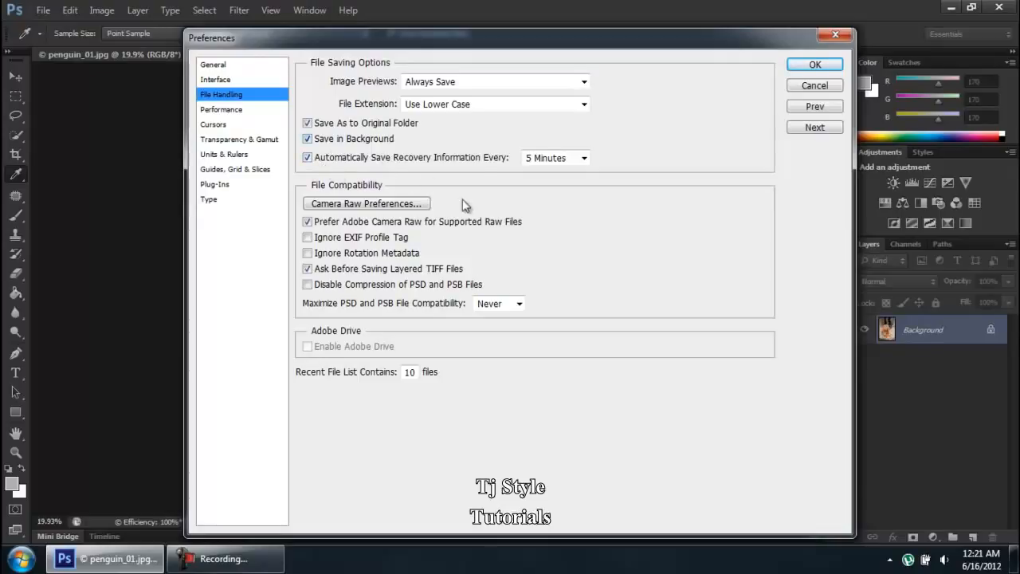
click(549, 159)
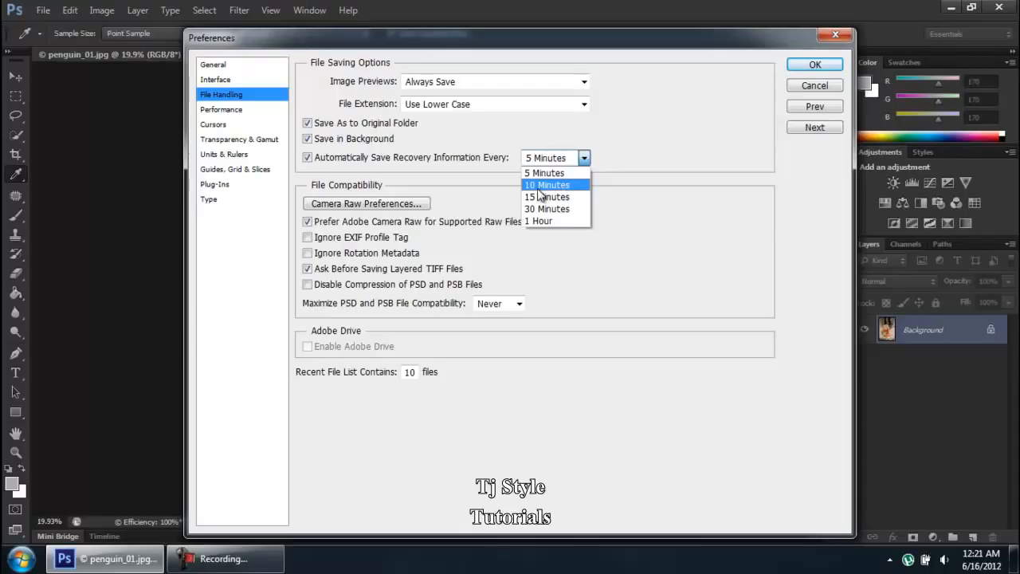
click(540, 187)
click(553, 158)
click(560, 170)
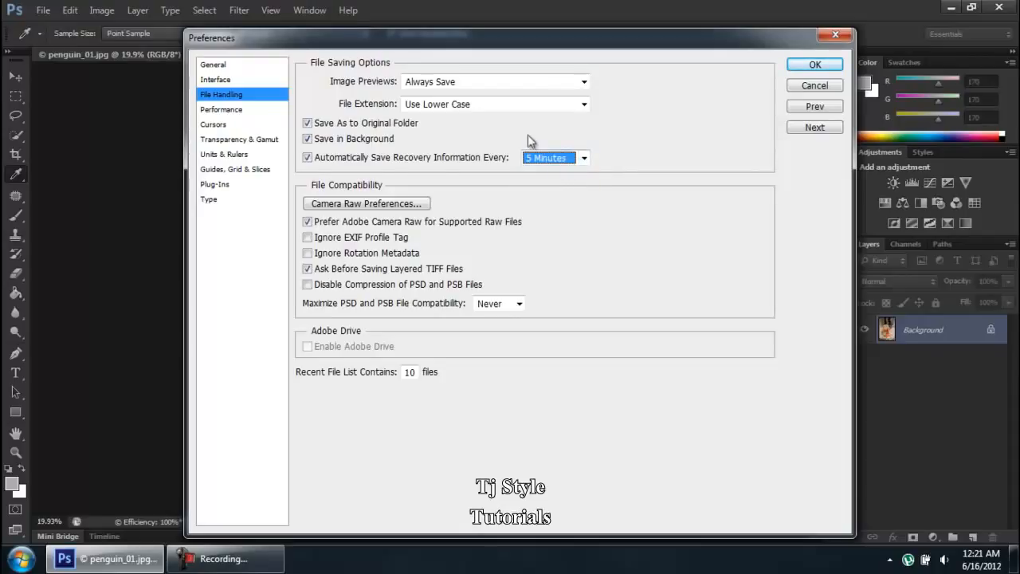
click(271, 570)
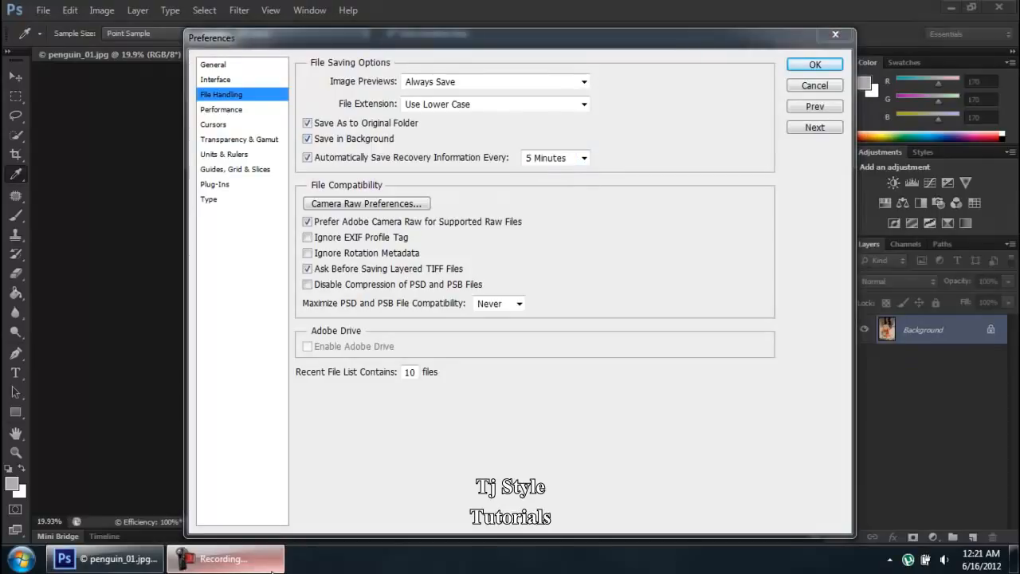
click(271, 571)
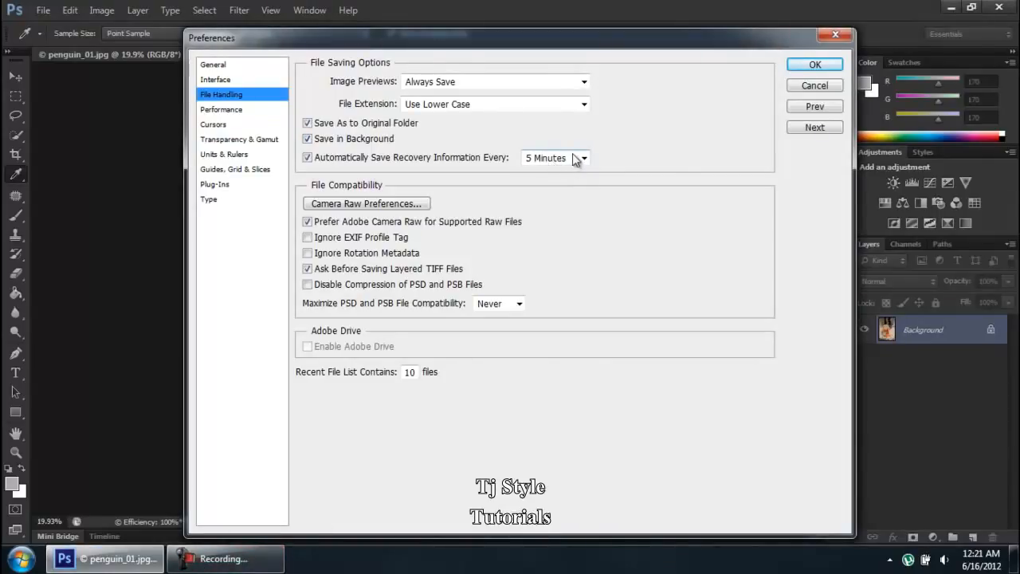
click(468, 109)
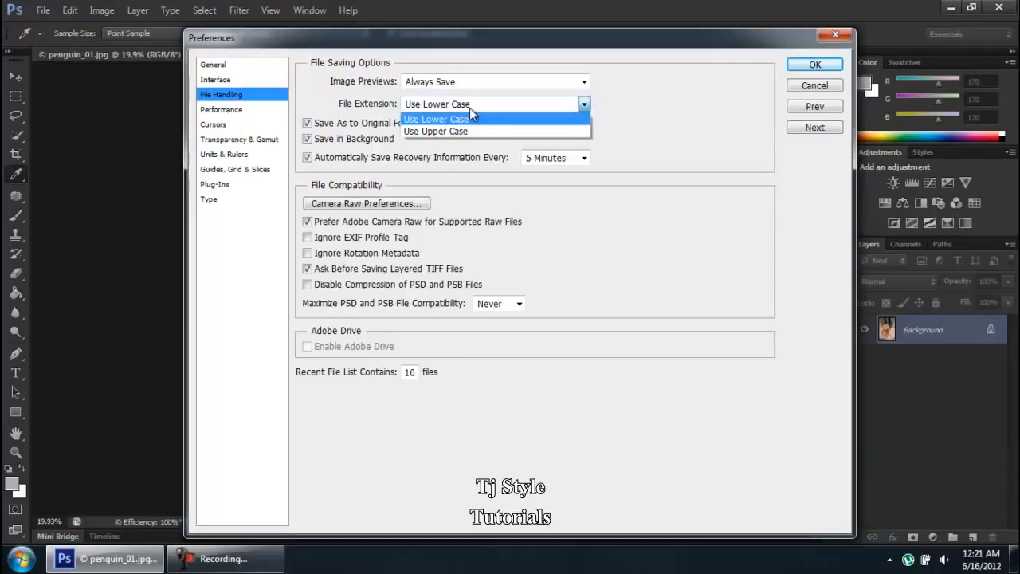
click(475, 110)
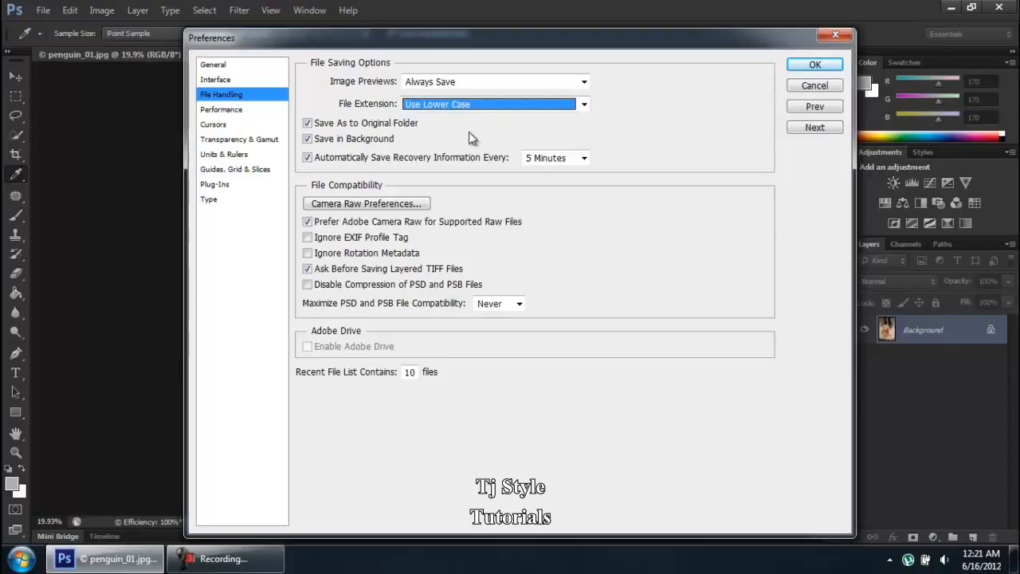
click(467, 105)
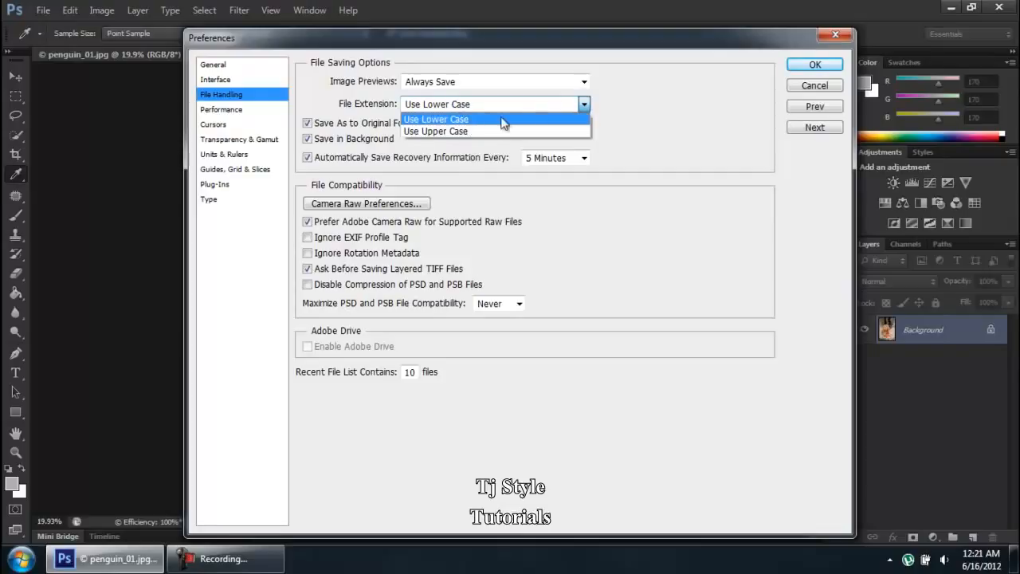
click(733, 111)
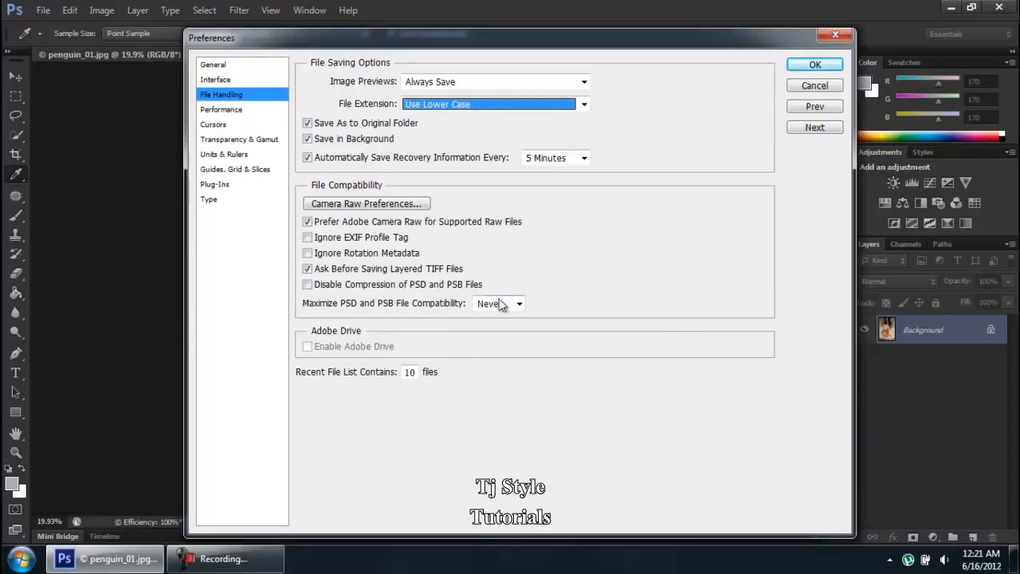
click(225, 560)
click(255, 563)
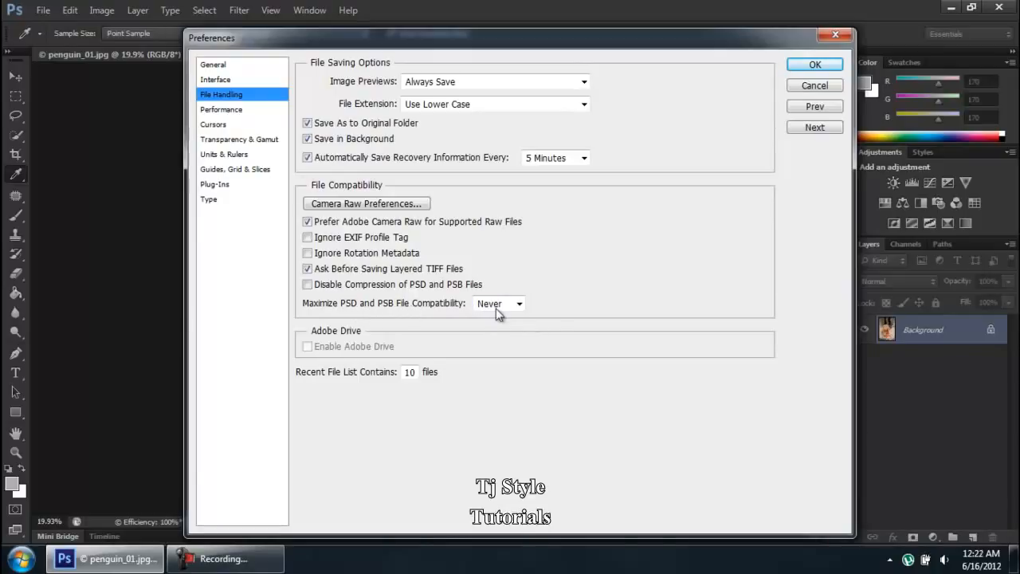
mouse_move(496, 308)
click(488, 304)
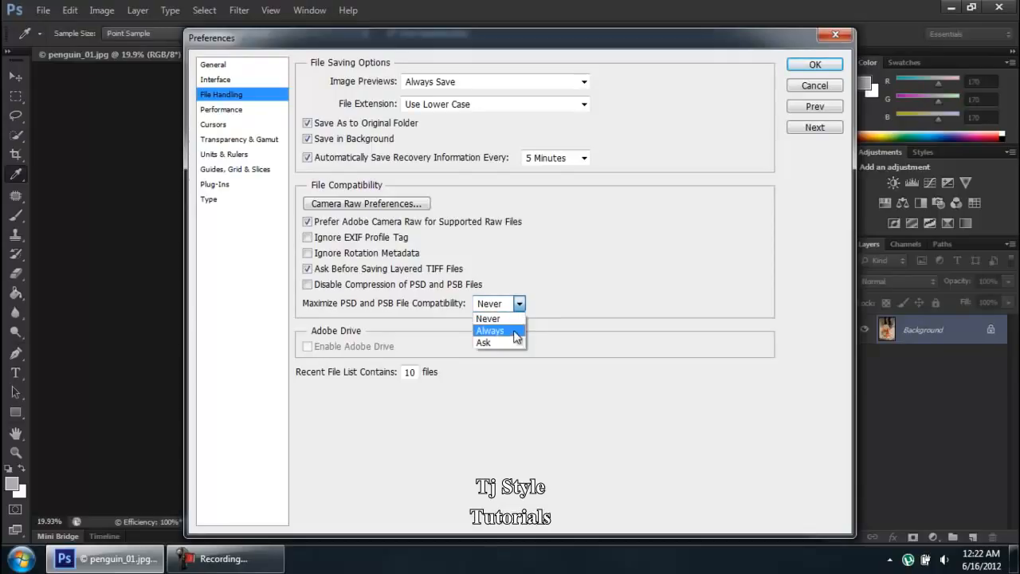
click(509, 323)
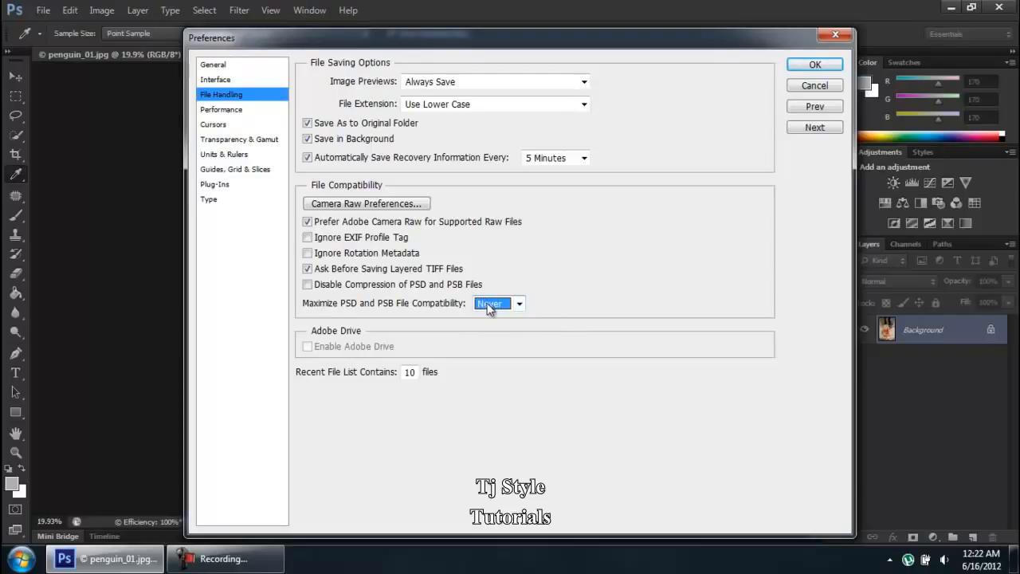
click(267, 564)
click(265, 564)
click(491, 307)
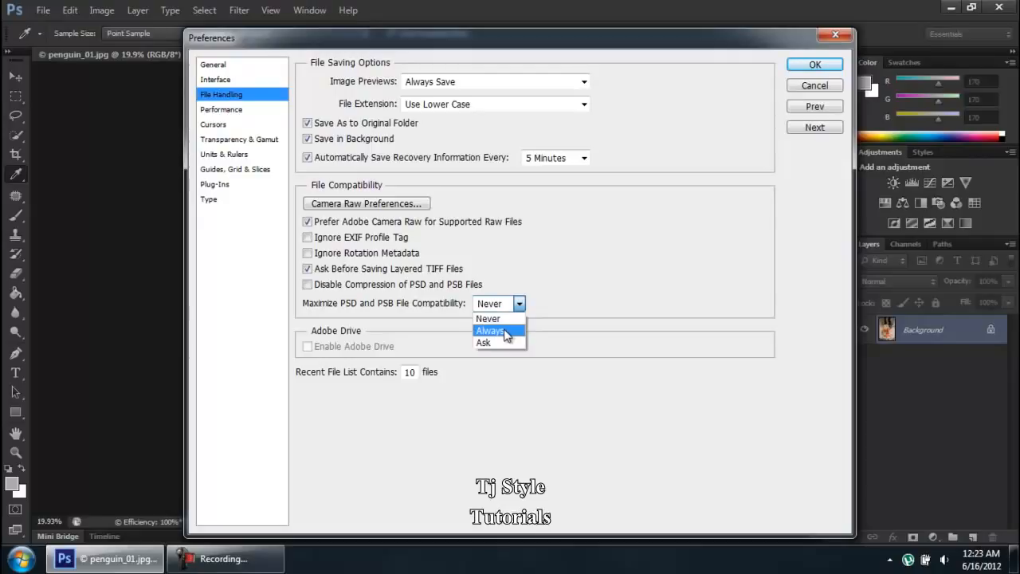
click(578, 295)
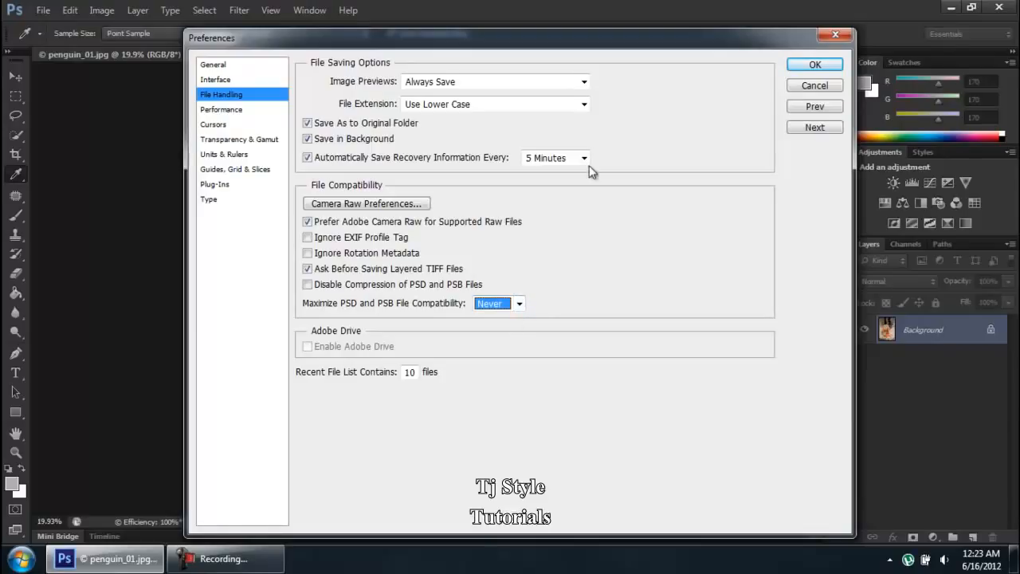
Step: On the Performance page, drag the Memory Usage slider until Let Photoshop Use reads 2793 MB (80%)
click(227, 117)
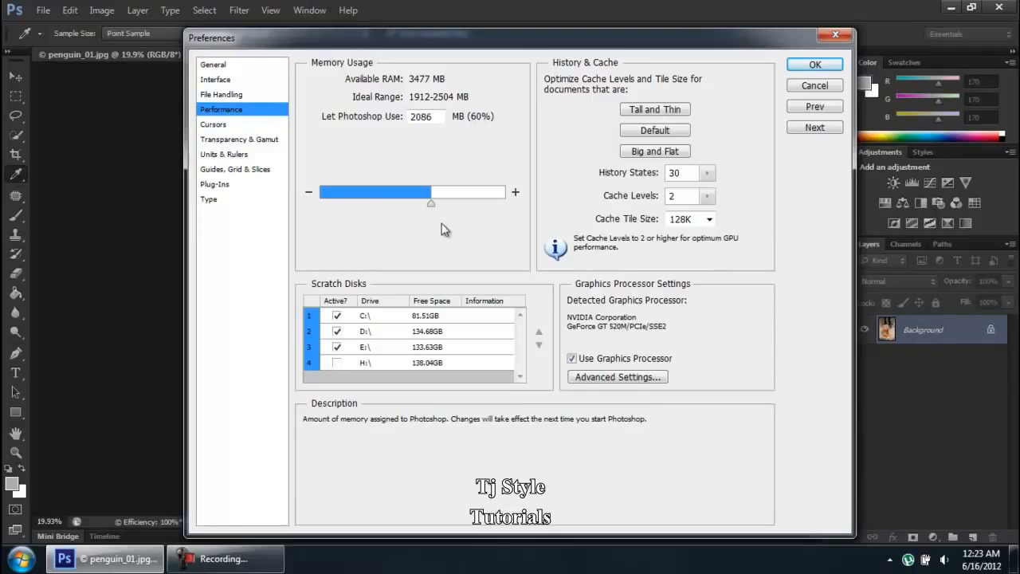
click(431, 204)
drag(431, 205, 470, 206)
mouse_move(469, 205)
mouse_down()
mouse_move(432, 204)
mouse_move(469, 202)
mouse_up()
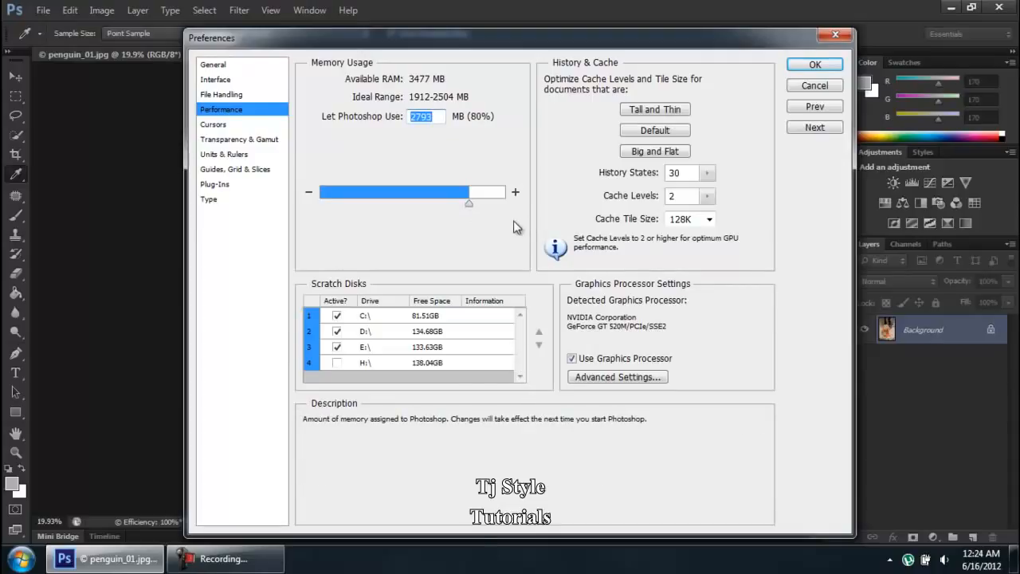
Step: Read the Use Graphics Processor description, then switch to the Cursors preferences page
click(260, 561)
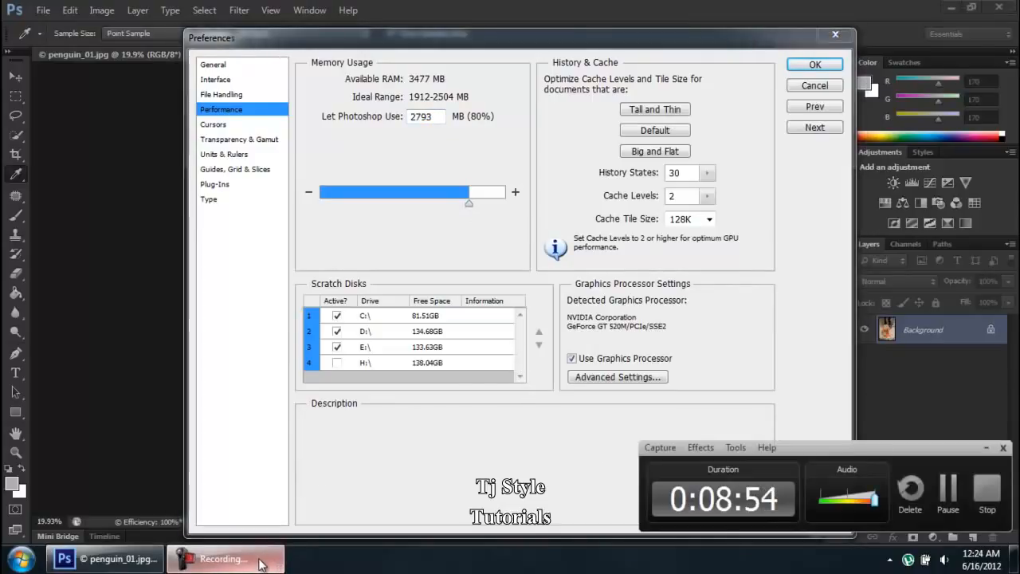
click(260, 561)
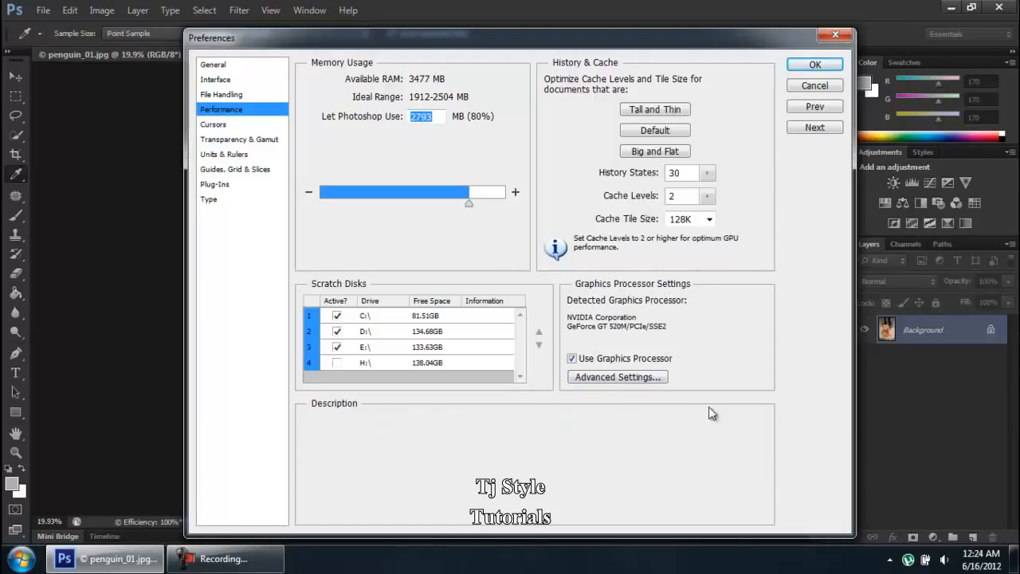
click(202, 563)
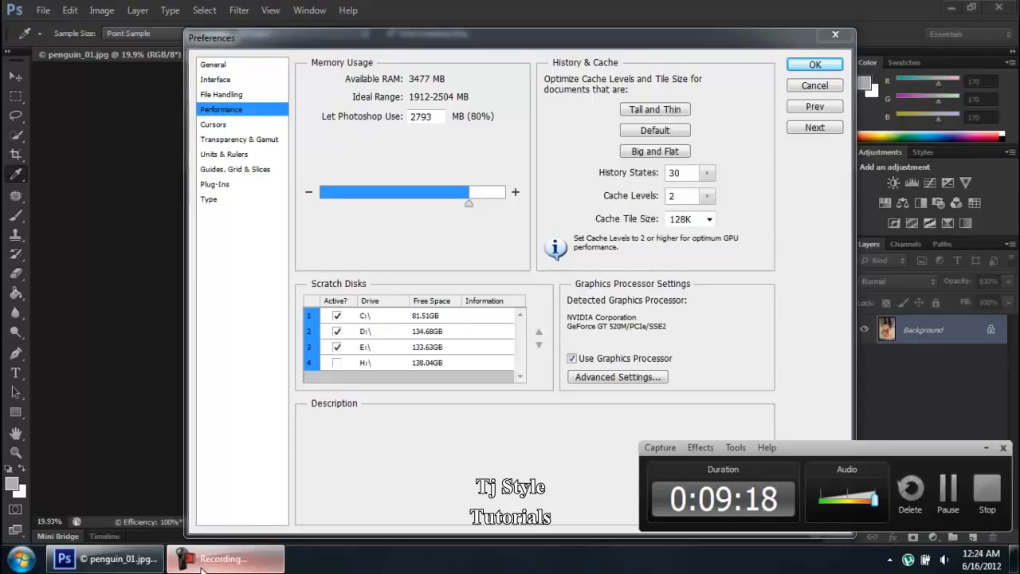
click(202, 568)
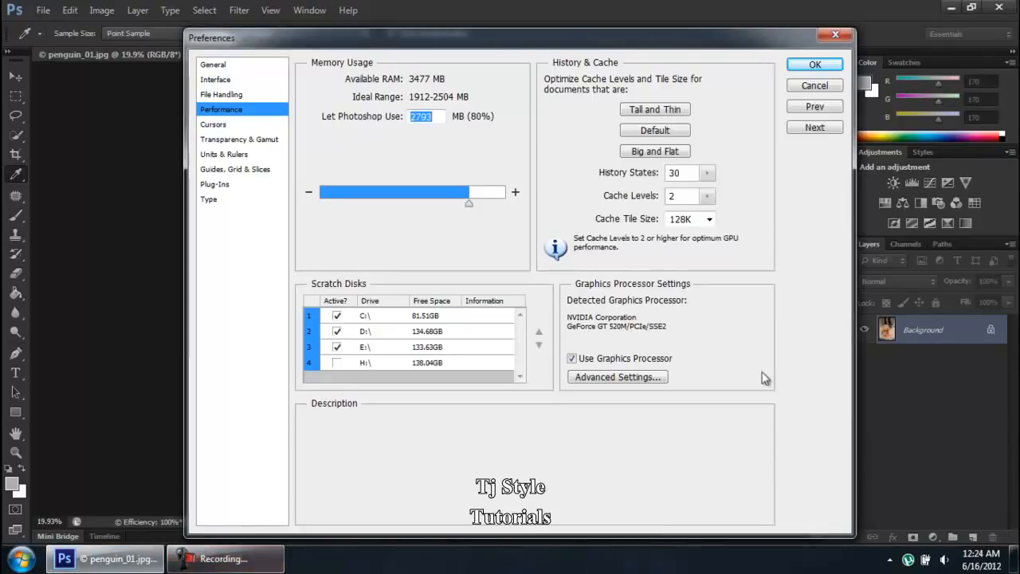
mouse_move(576, 339)
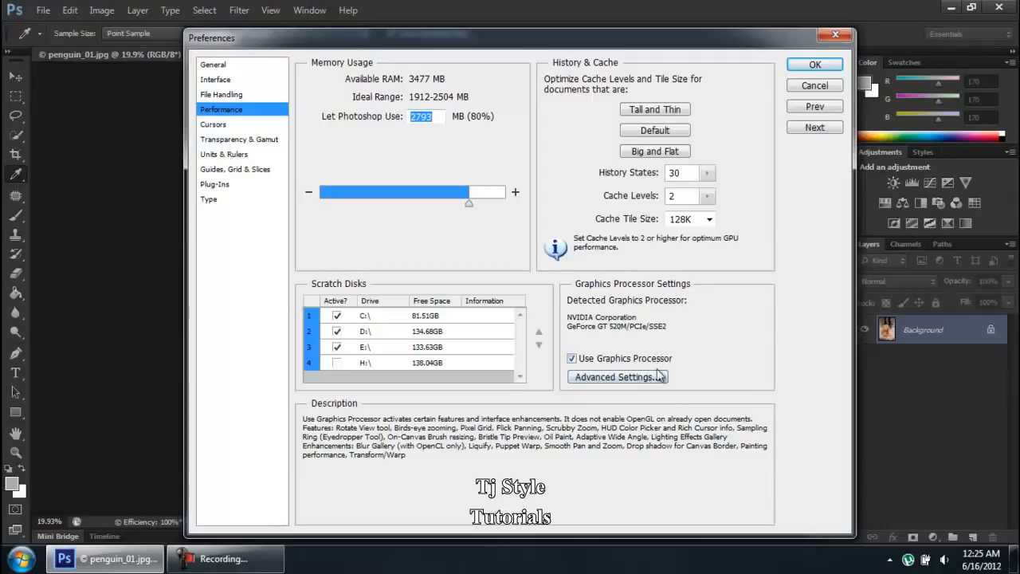
click(225, 126)
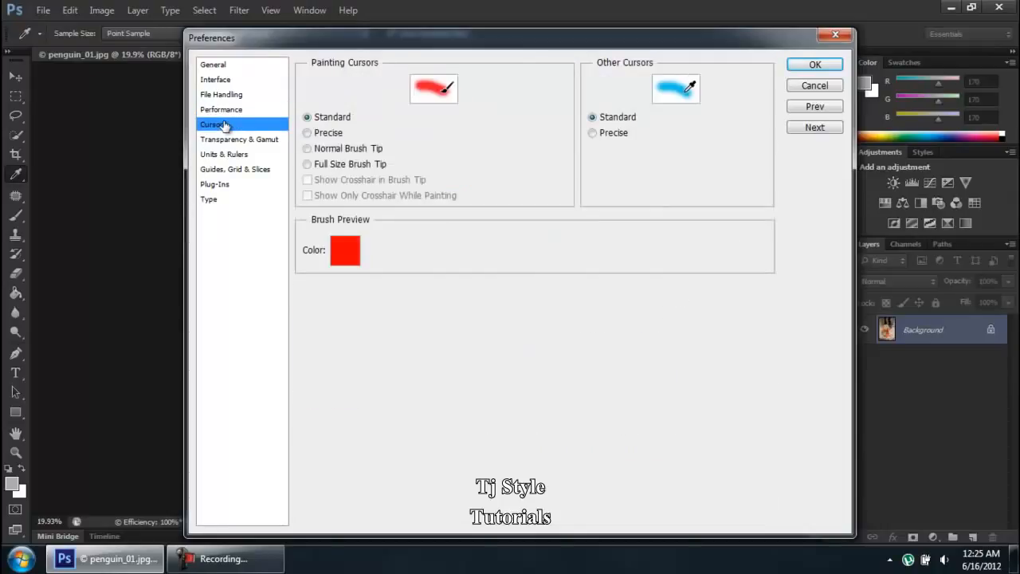
Step: Via Transparency & Gamut and Plug-Ins, enable Show all Filter Gallery groups and names, then click OK
click(228, 141)
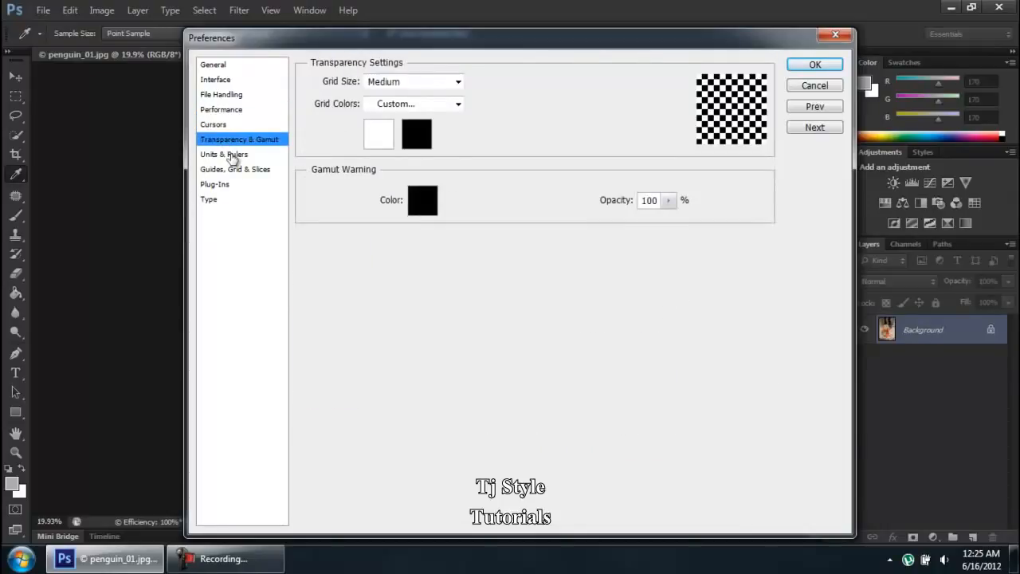
click(216, 188)
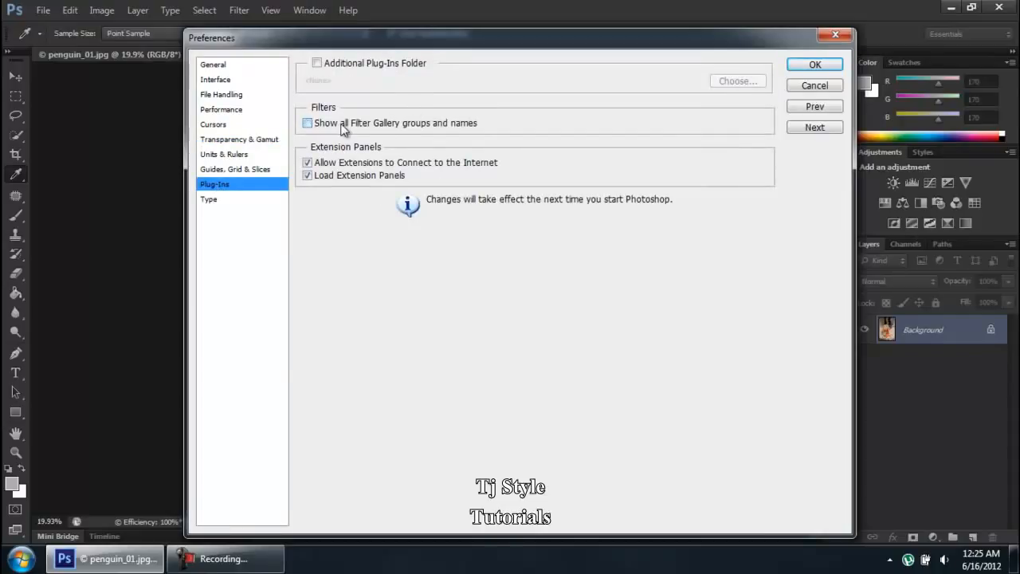
click(396, 126)
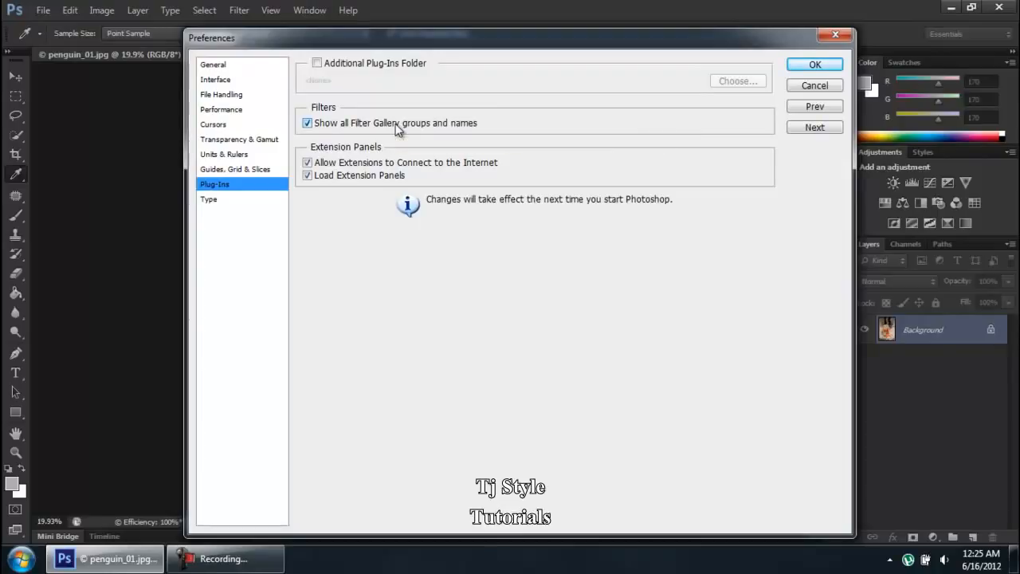
click(812, 67)
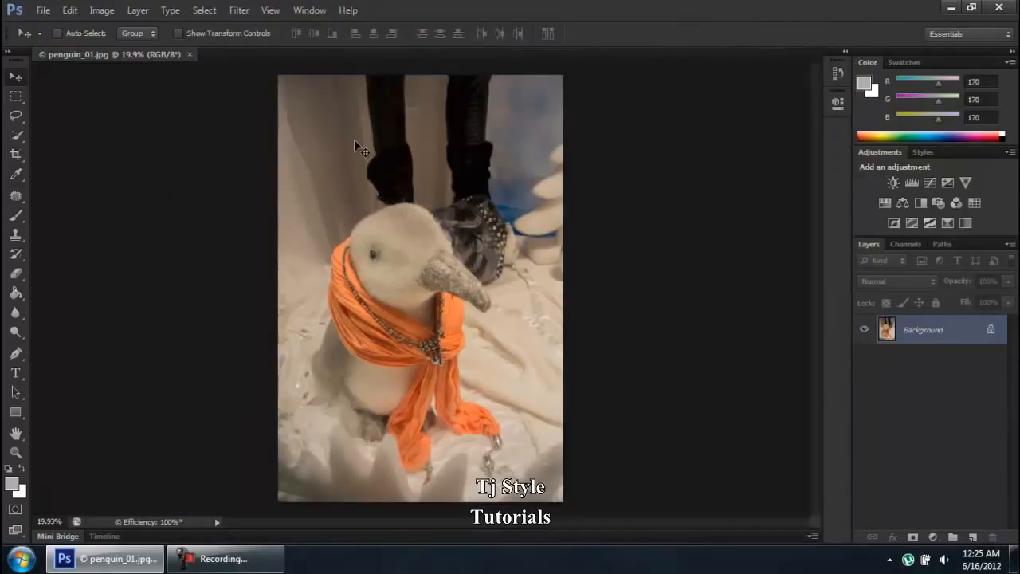
Step: Browse the Filter menu, then bring up the screen recorder and stop the recording
click(244, 12)
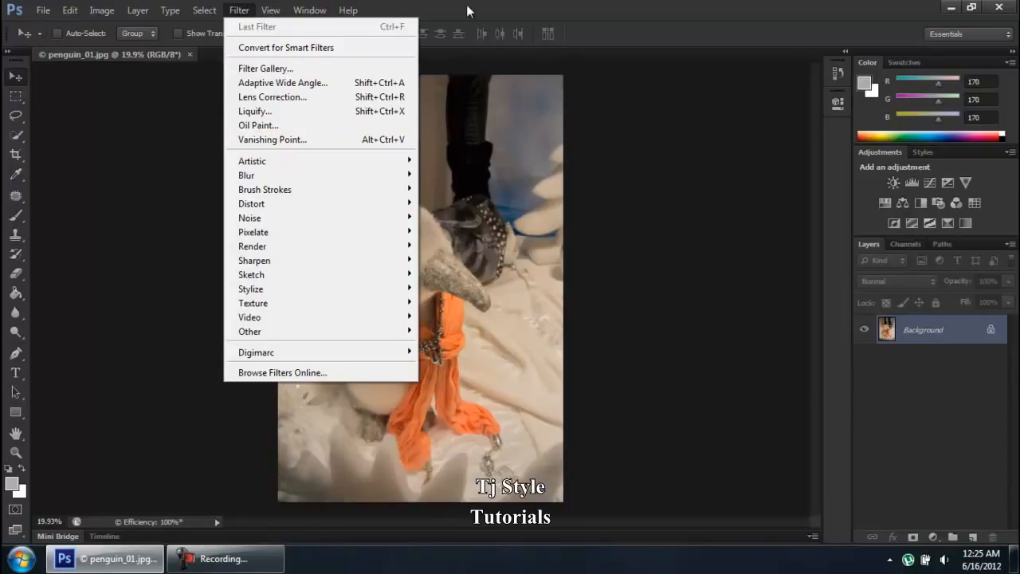
click(422, 5)
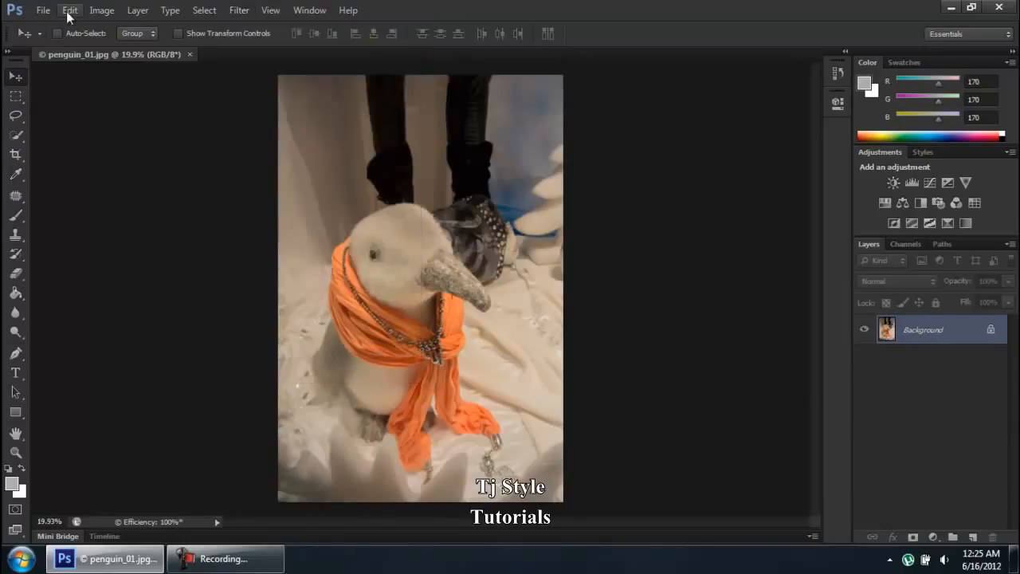
click(237, 567)
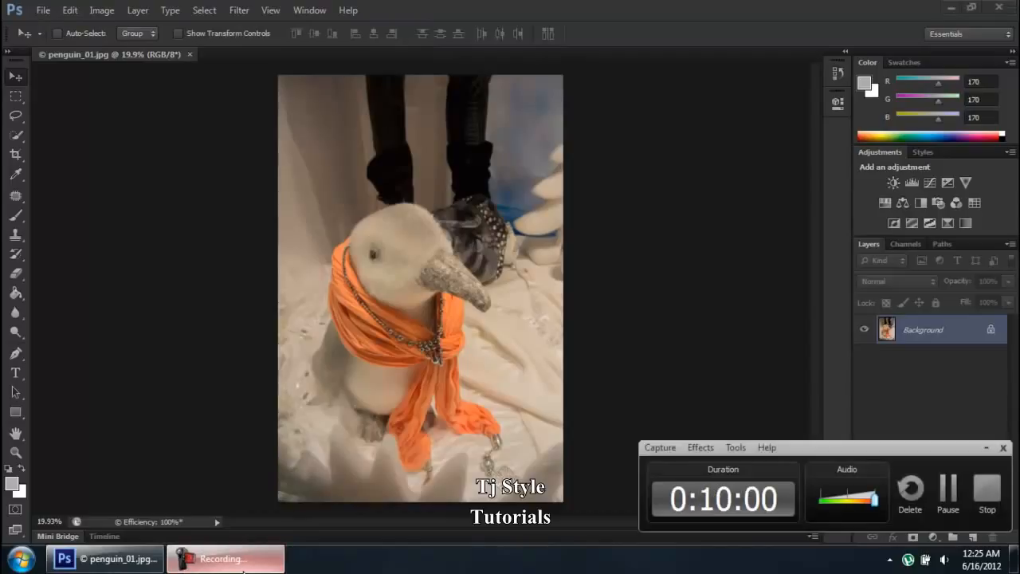
click(243, 569)
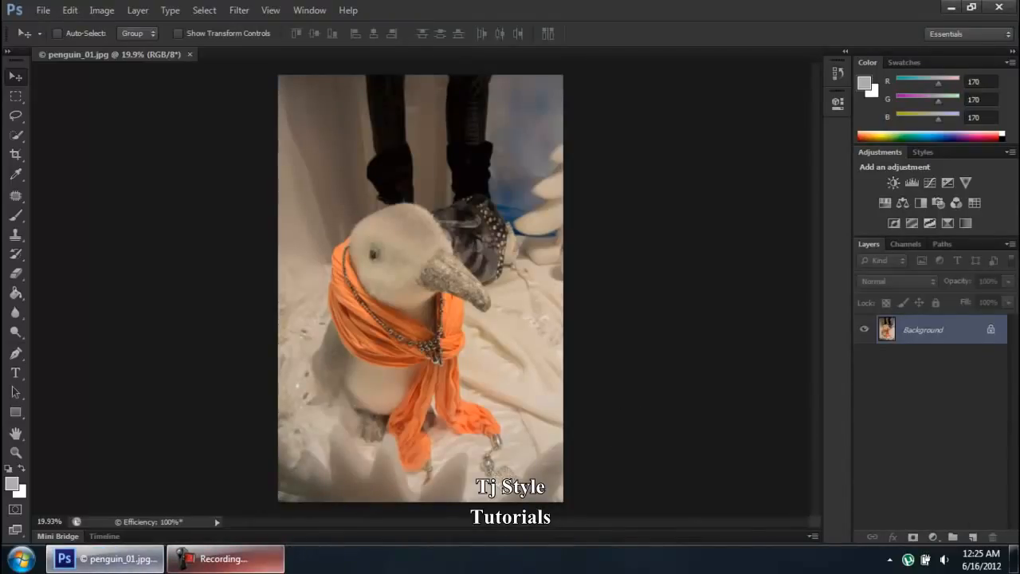
click(269, 569)
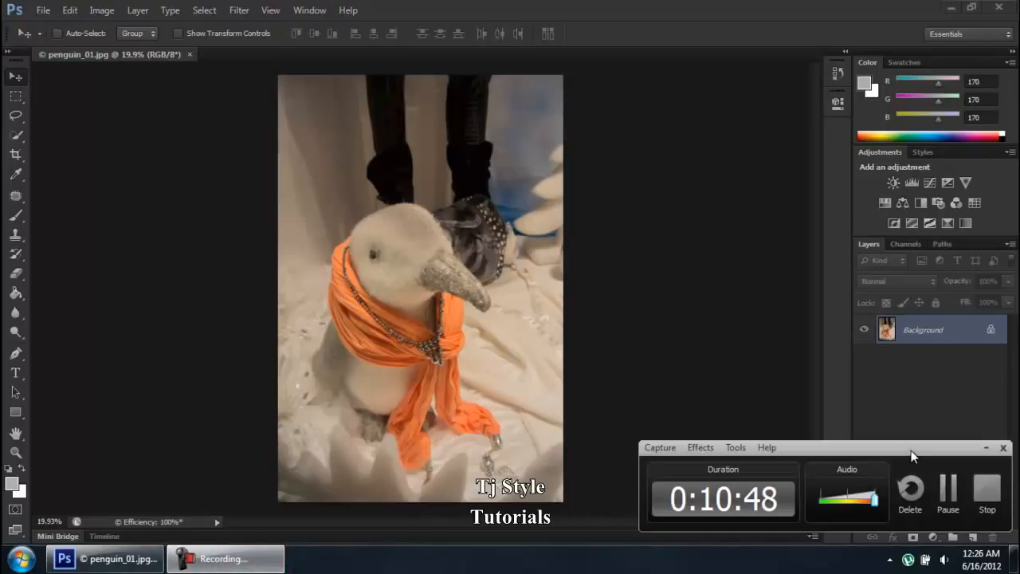
click(985, 488)
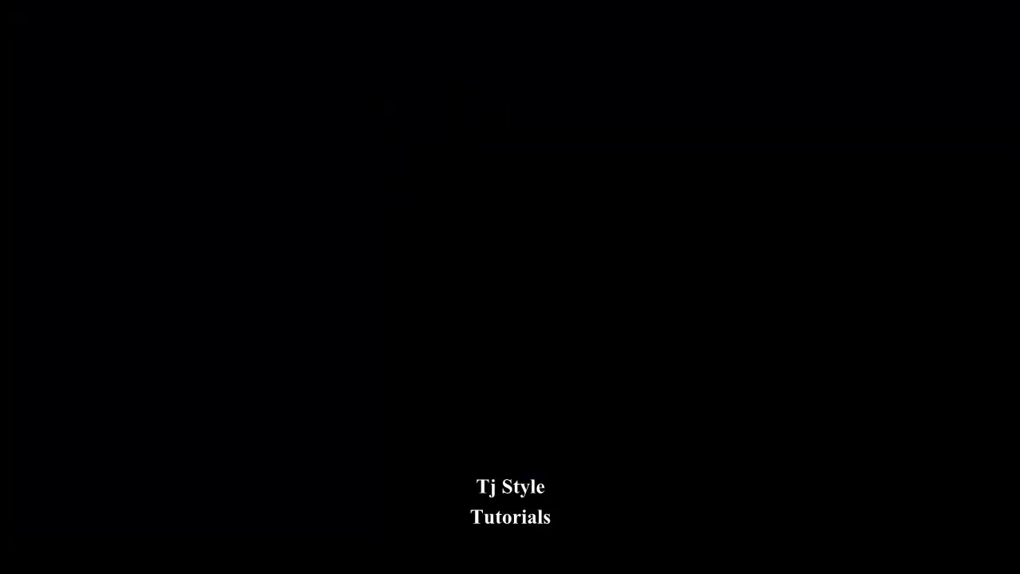